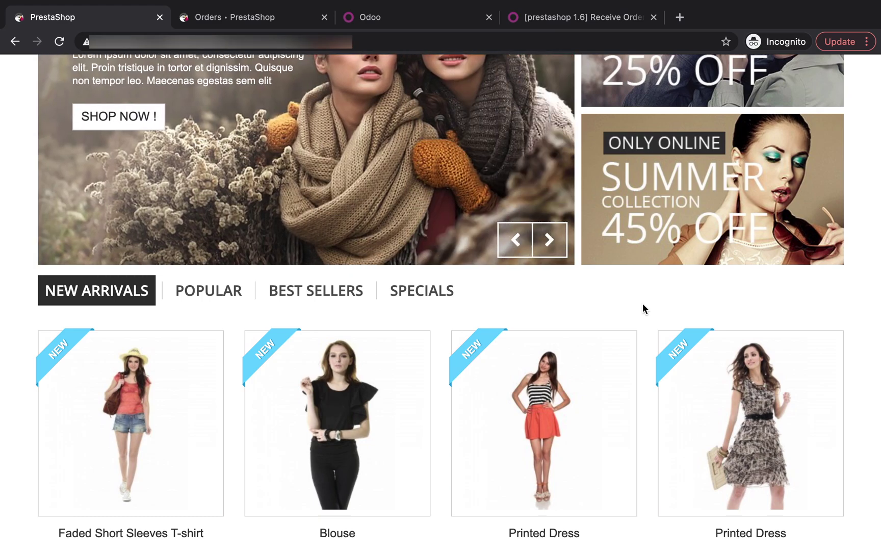
Preview the orange Faded Short Sleeves T-shirt, add it to the cart and check out.
scroll(644, 305, down, 3)
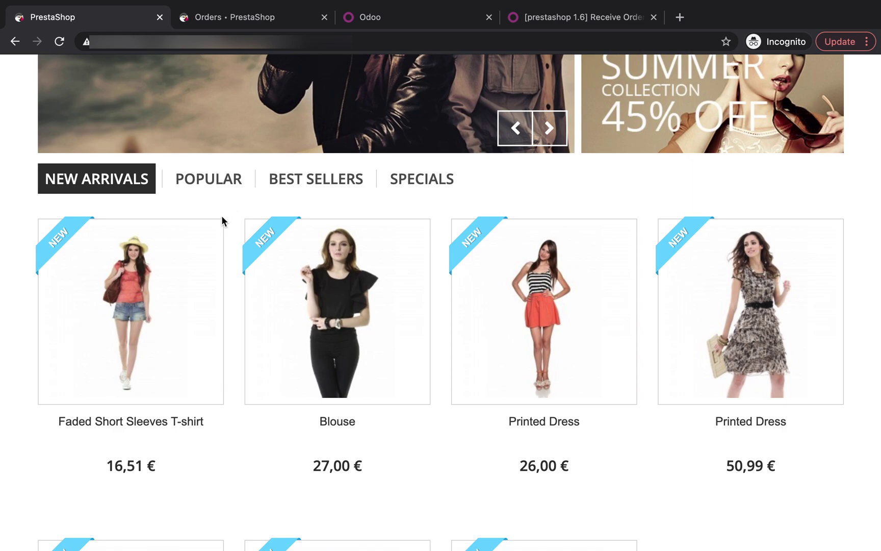
click(139, 304)
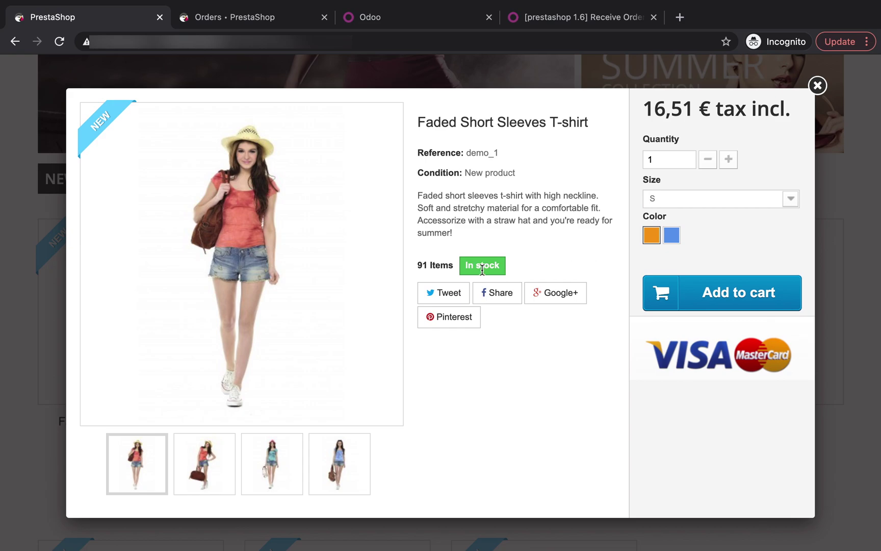
click(819, 85)
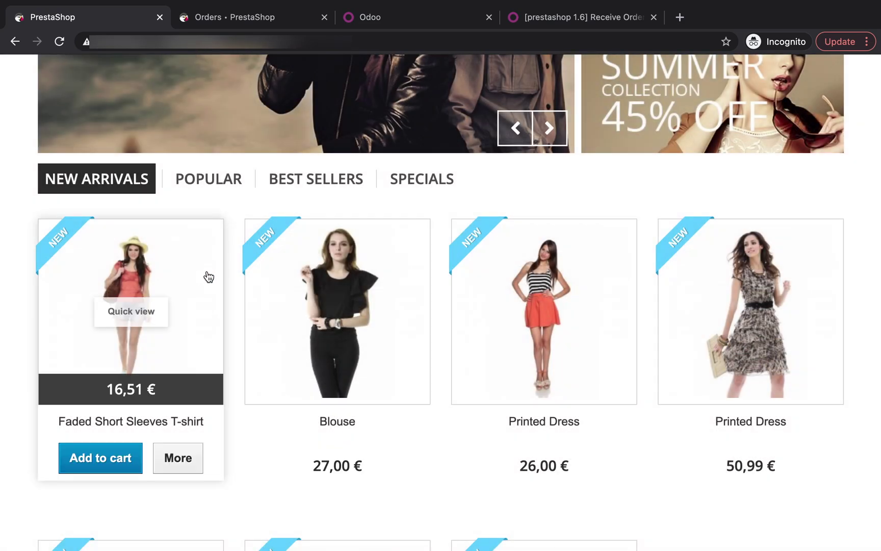
click(129, 453)
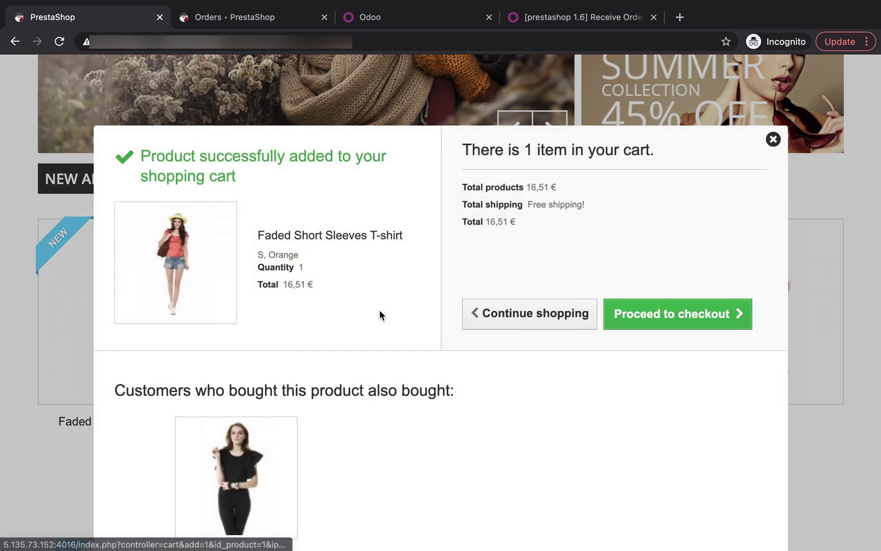
click(635, 313)
Keep UK Address as the delivery address at checkout.
scroll(636, 325, down, 1)
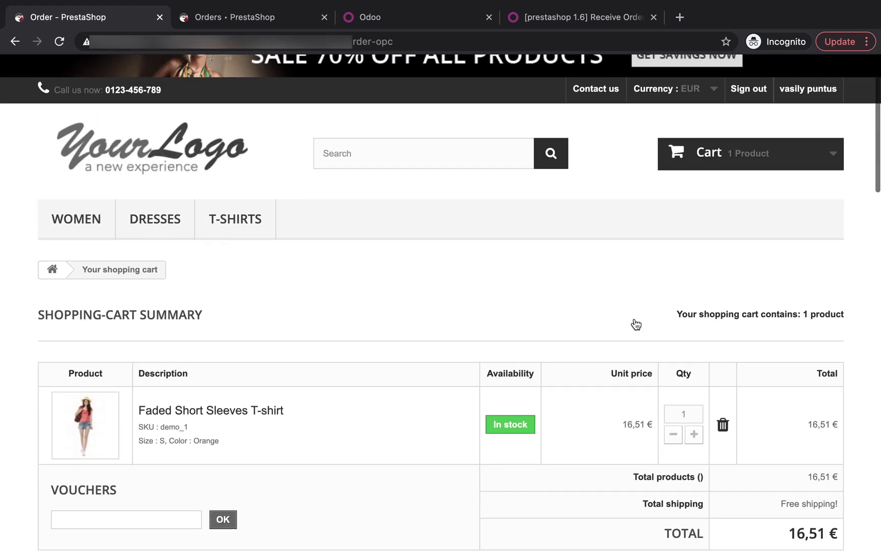
scroll(636, 324, down, 3)
scroll(636, 325, up, 2)
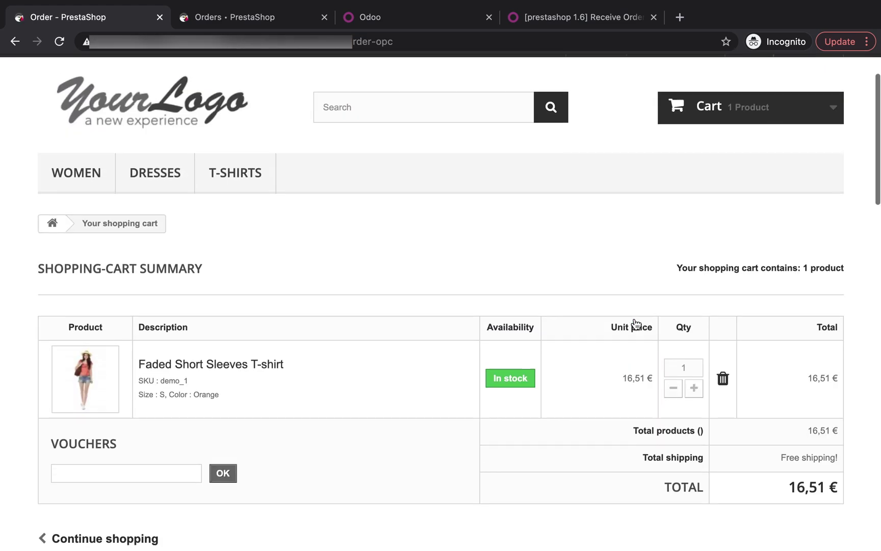
scroll(636, 325, down, 3)
scroll(636, 325, down, 4)
scroll(636, 325, down, 3)
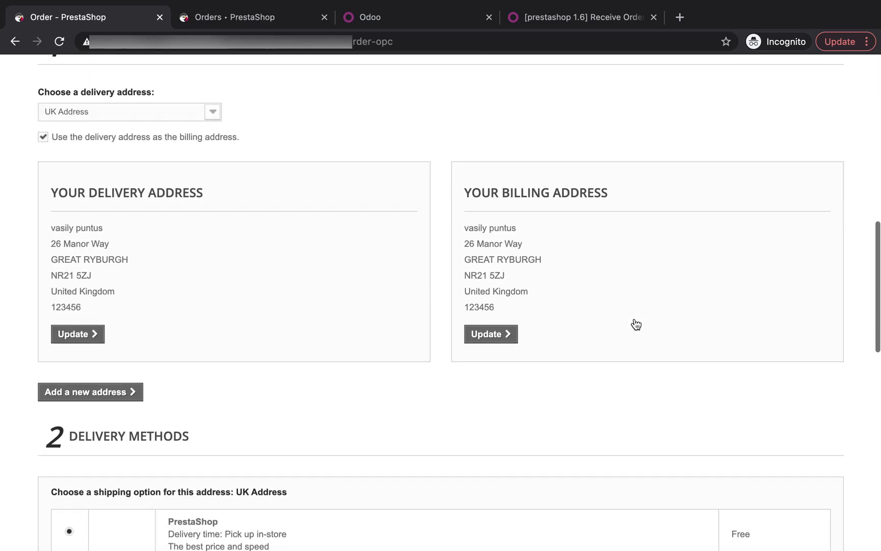
scroll(636, 325, down, 4)
scroll(633, 324, down, 3)
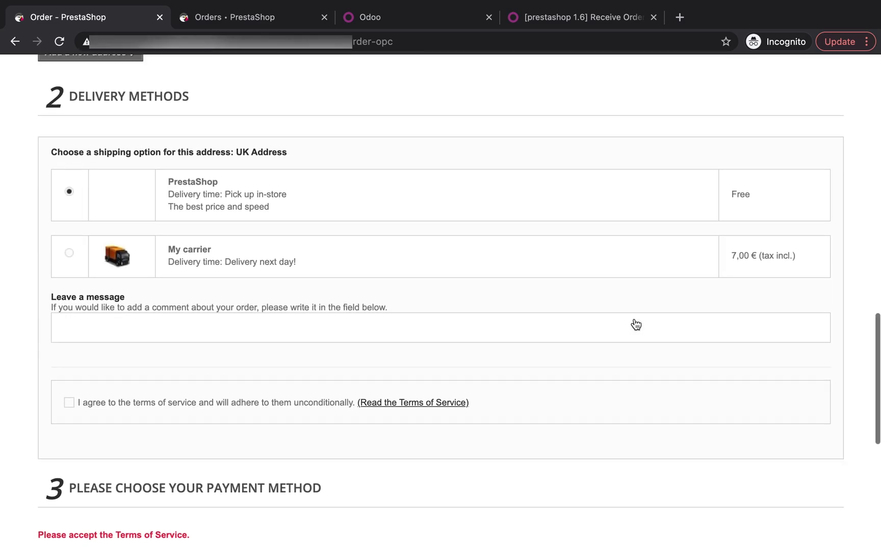
scroll(510, 329, up, 10)
click(112, 259)
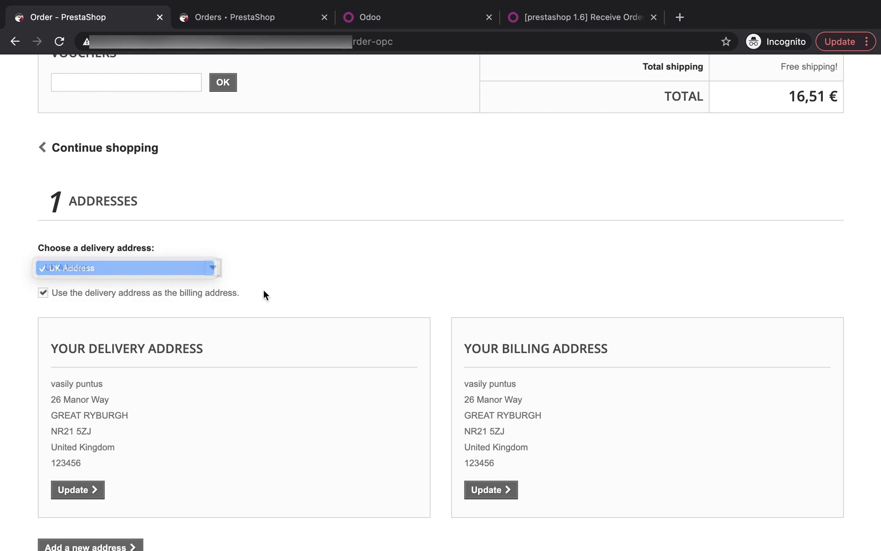
Accept the terms, pay by bank wire and confirm the 23,51 € order.
scroll(315, 305, down, 5)
scroll(315, 305, down, 4)
scroll(314, 305, down, 2)
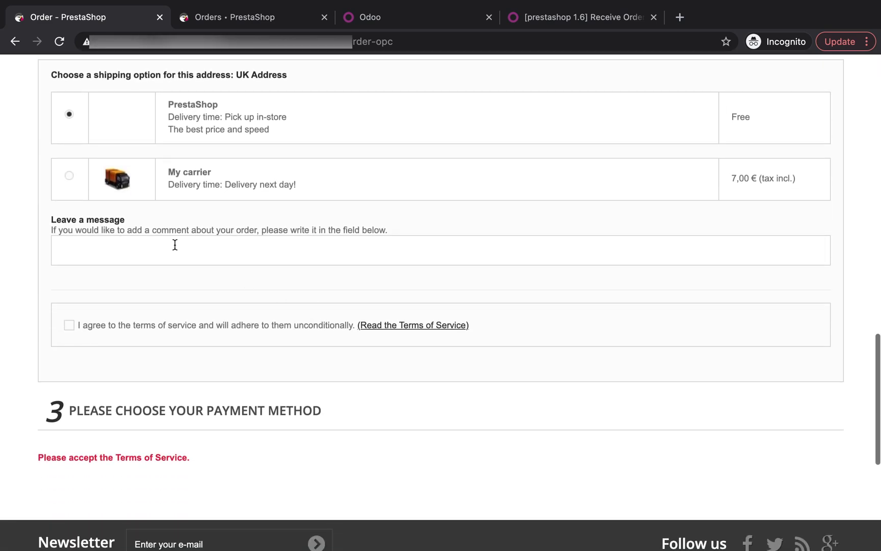
click(68, 326)
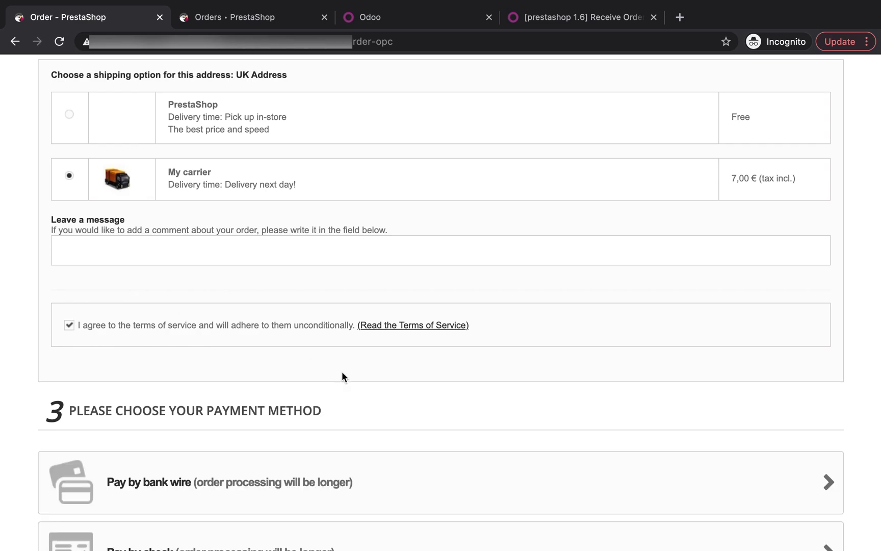
scroll(343, 375, down, 2)
click(415, 388)
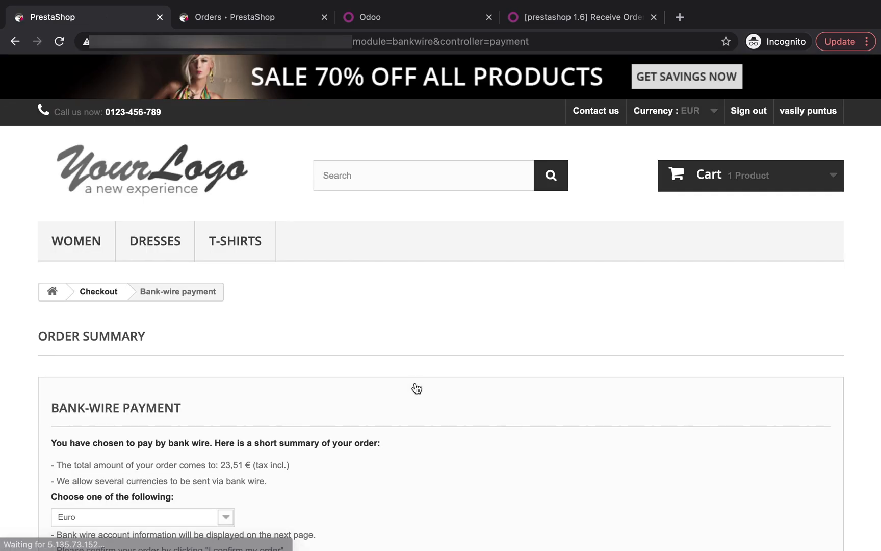
scroll(416, 387, down, 4)
click(735, 403)
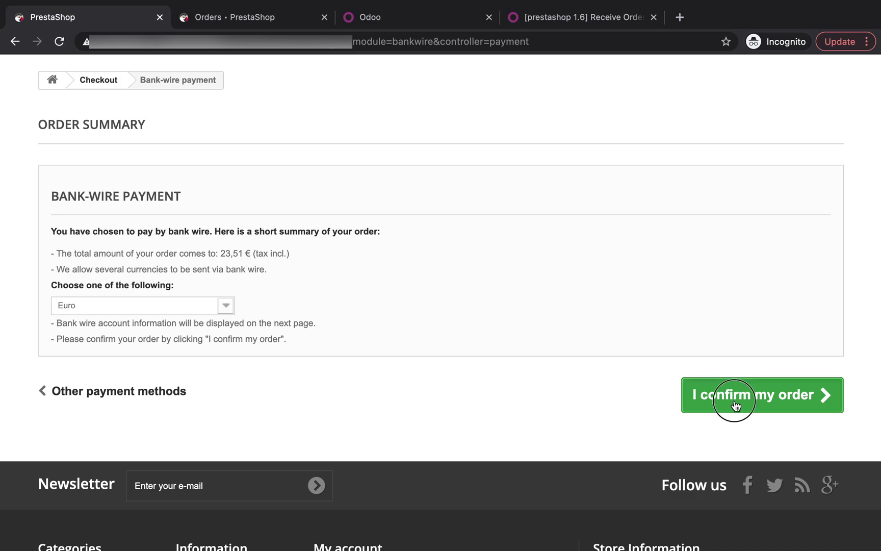
scroll(479, 357, down, 3)
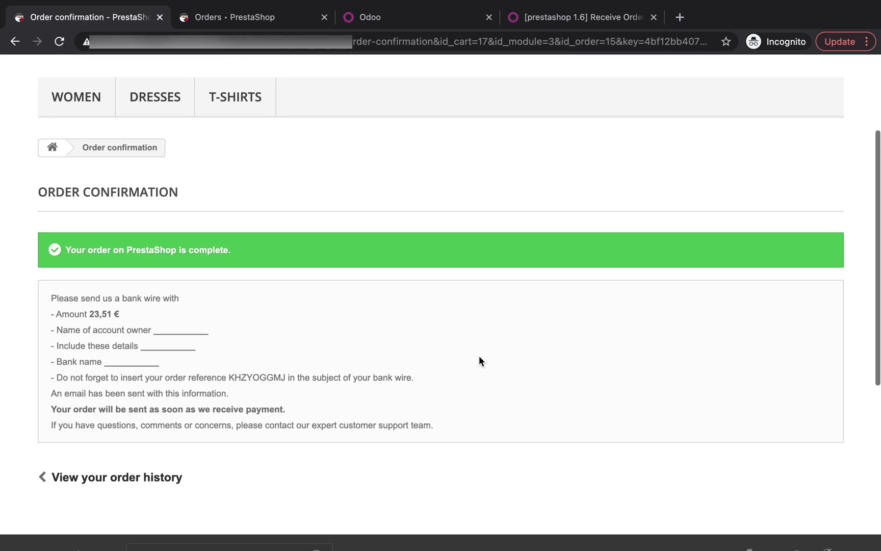
Open order KHZYOGGMJ from the refreshed back-office Orders list.
click(247, 28)
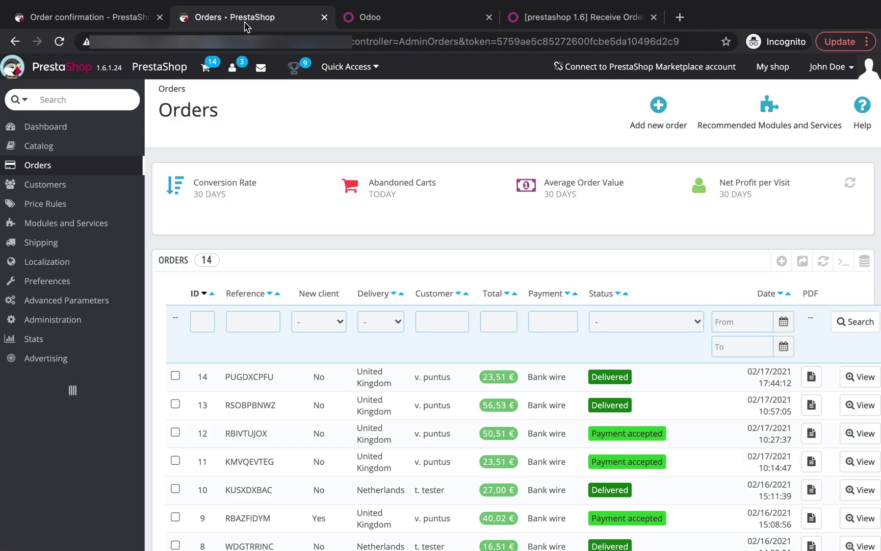
click(40, 166)
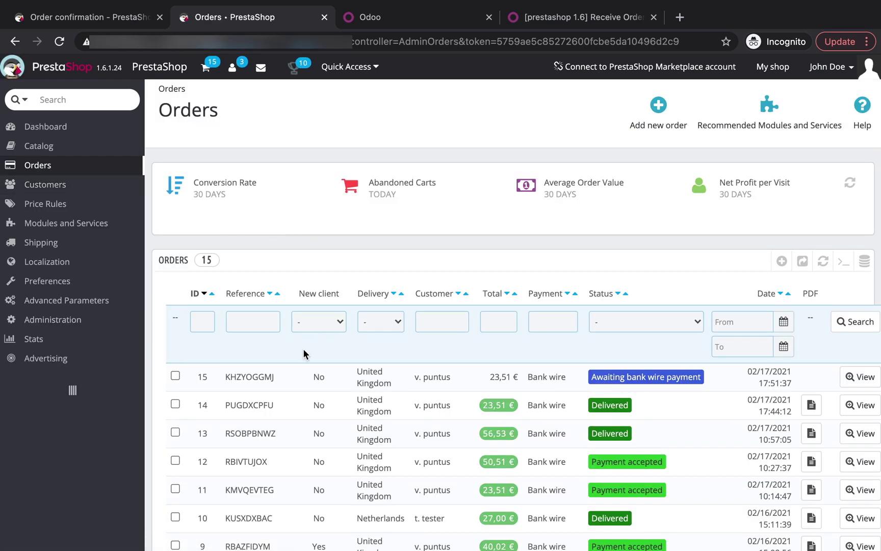
click(264, 379)
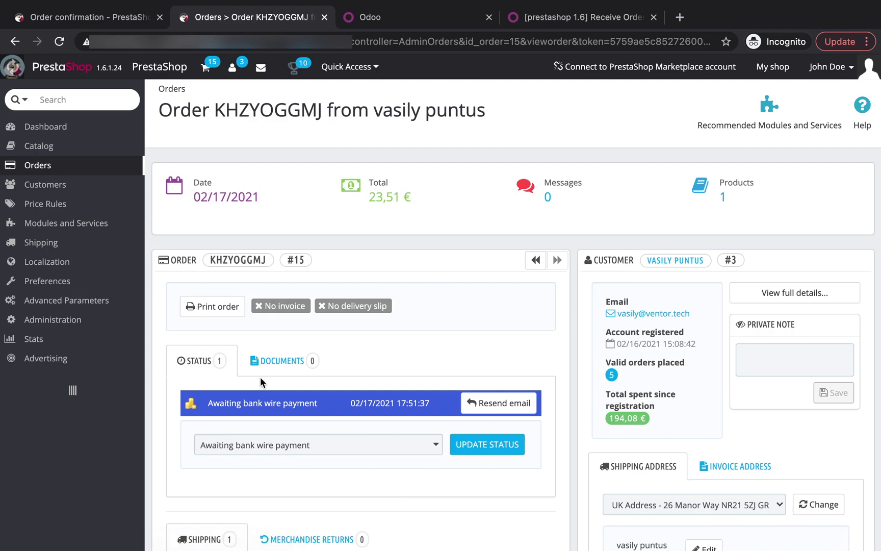
Update order KHZYOGGMJ's status to Payment accepted.
scroll(493, 349, down, 1)
scroll(494, 351, down, 2)
click(421, 321)
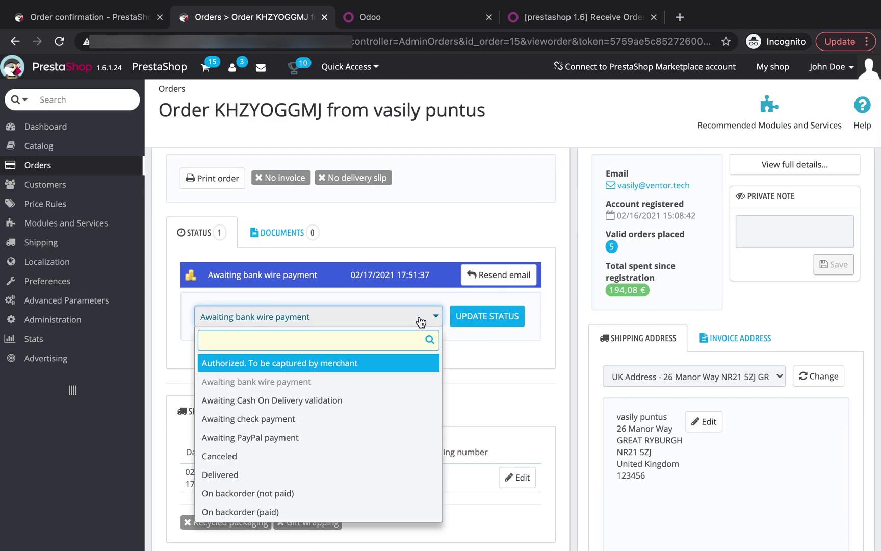
text(paym)
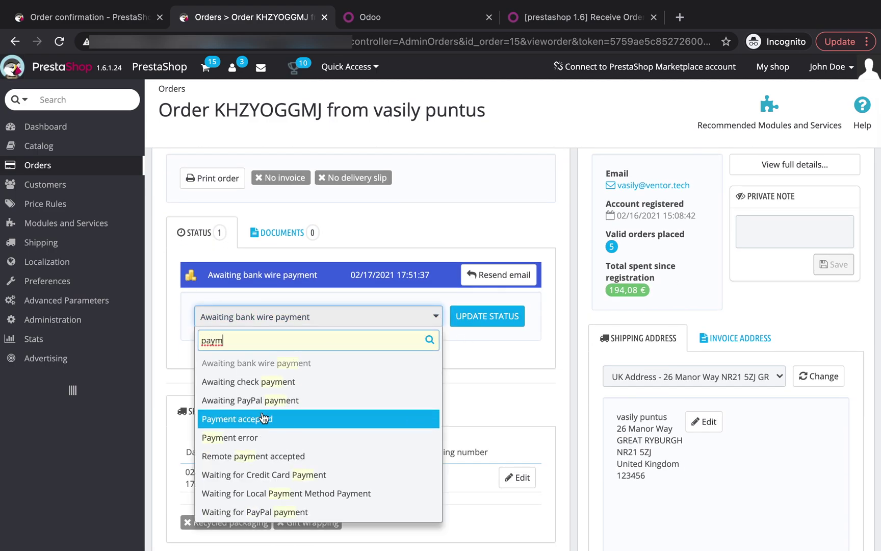
click(265, 417)
click(487, 319)
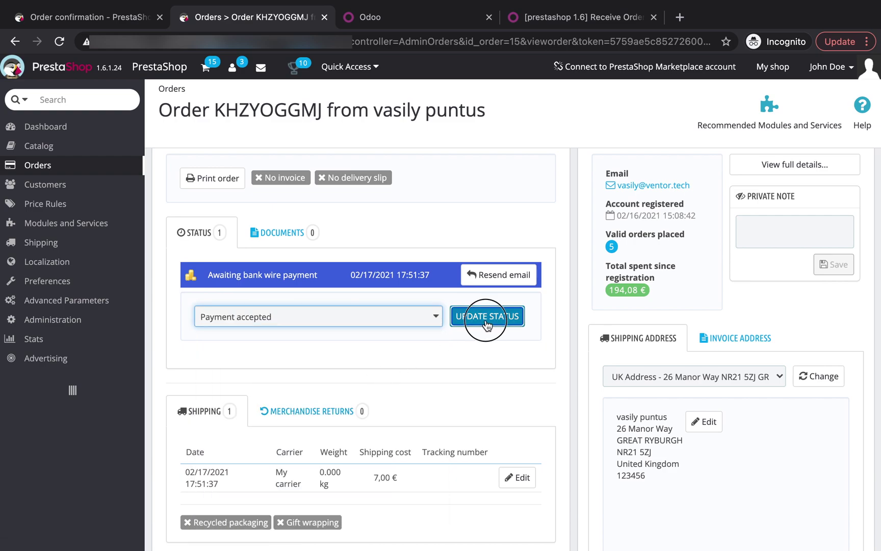
scroll(489, 322, down, 3)
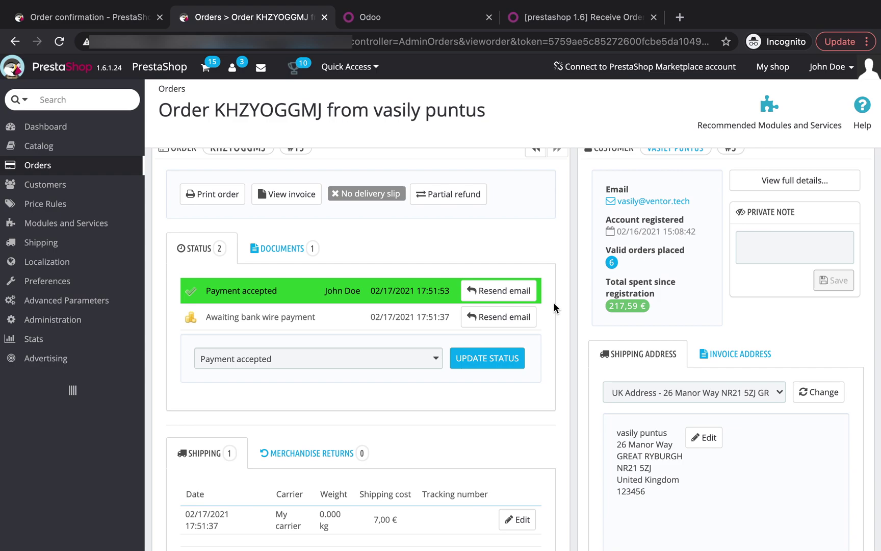
Check Odoo's Receive Orders scheduled action, then return to the Quotations list showing S00032/KHZYOGGMJ.
click(430, 18)
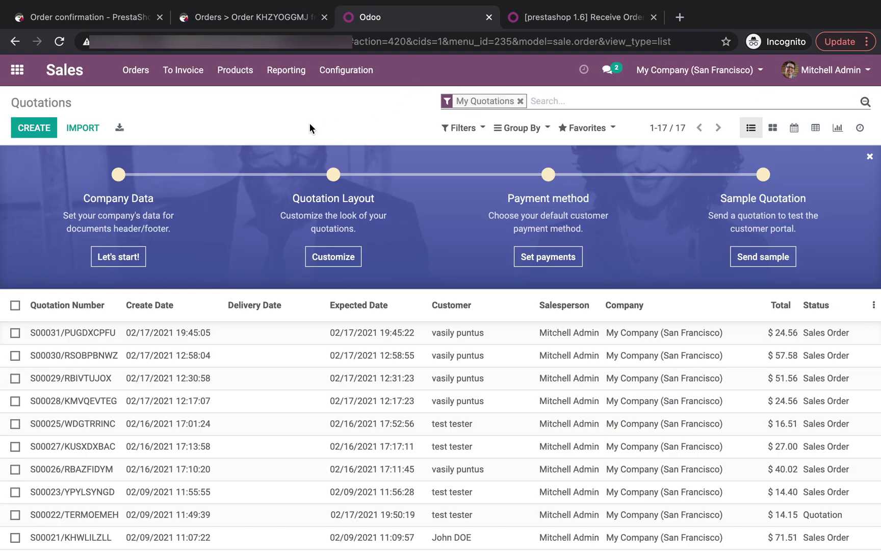
click(561, 19)
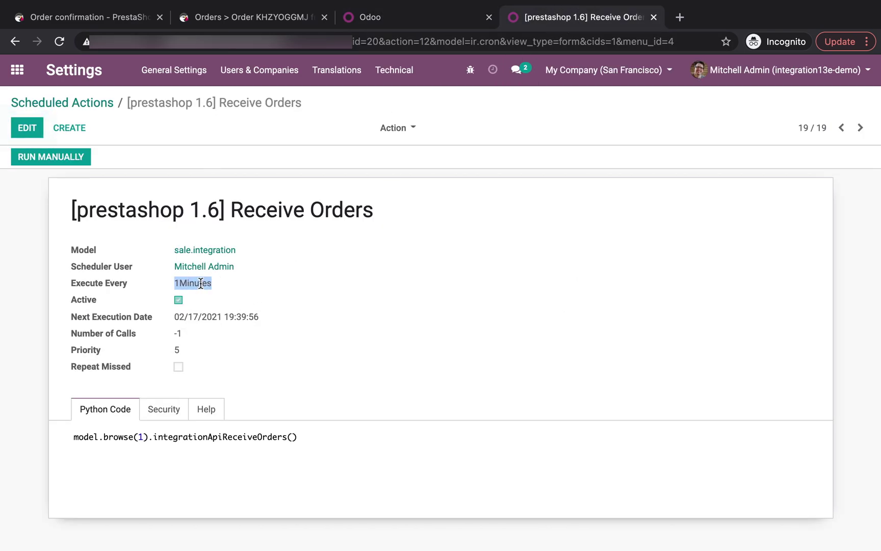
click(415, 23)
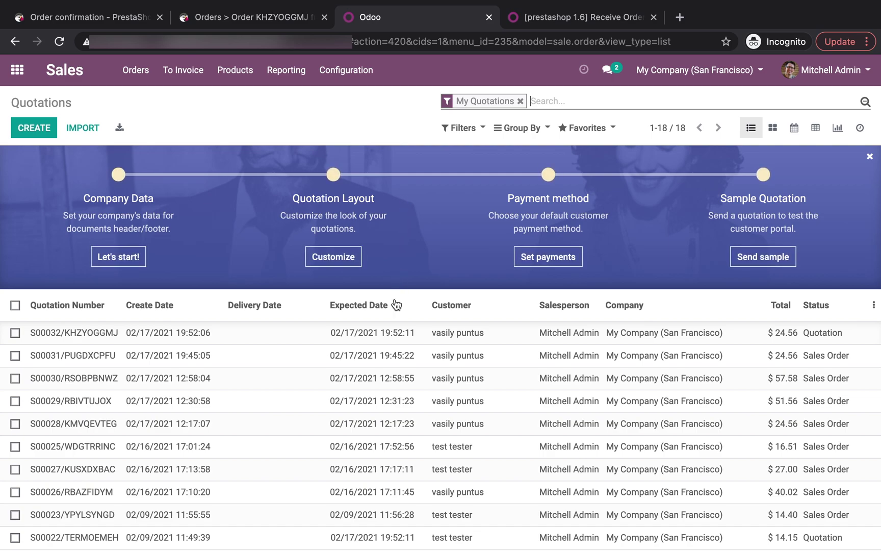
Confirm quotation S00032/KHZYOGGMJ into a sales order.
click(360, 336)
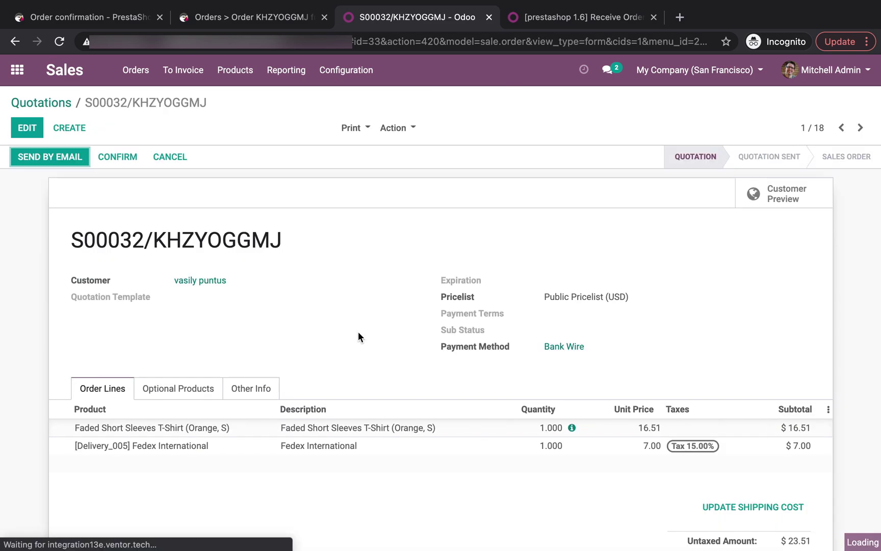
scroll(358, 337, down, 3)
scroll(358, 337, up, 3)
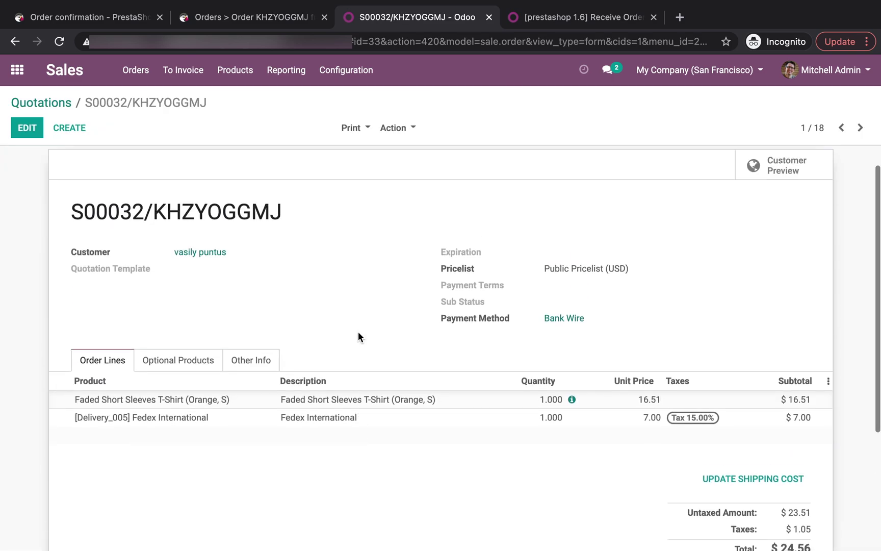
click(123, 156)
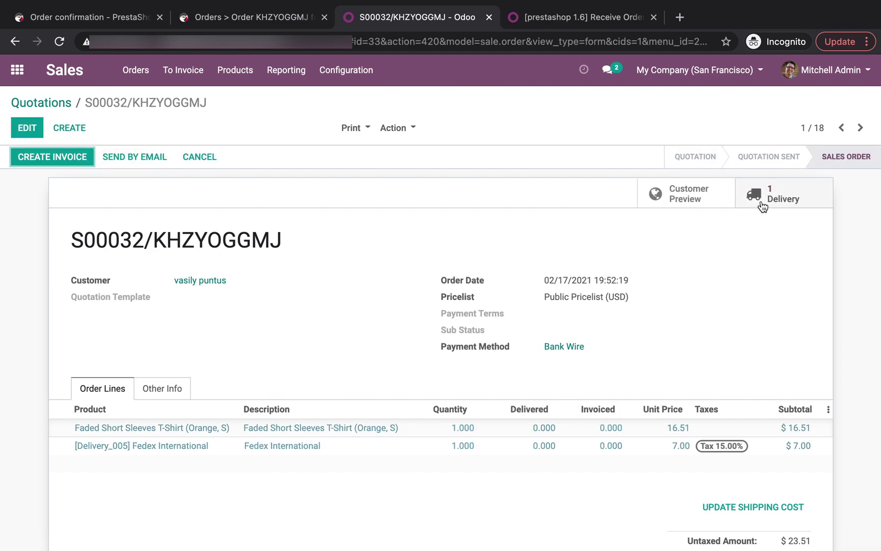
Review delivery WH/OUT/00019's Fedex International shipping info and validate it.
click(769, 201)
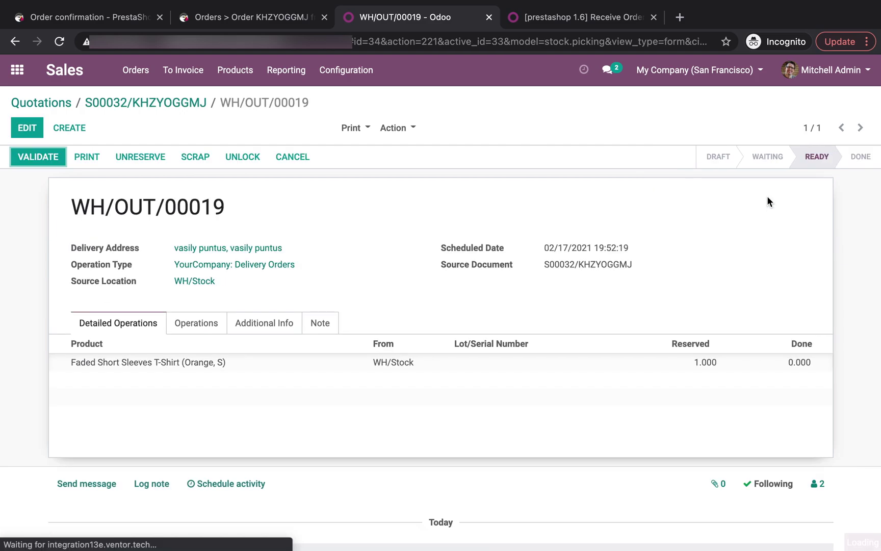
scroll(510, 220, down, 3)
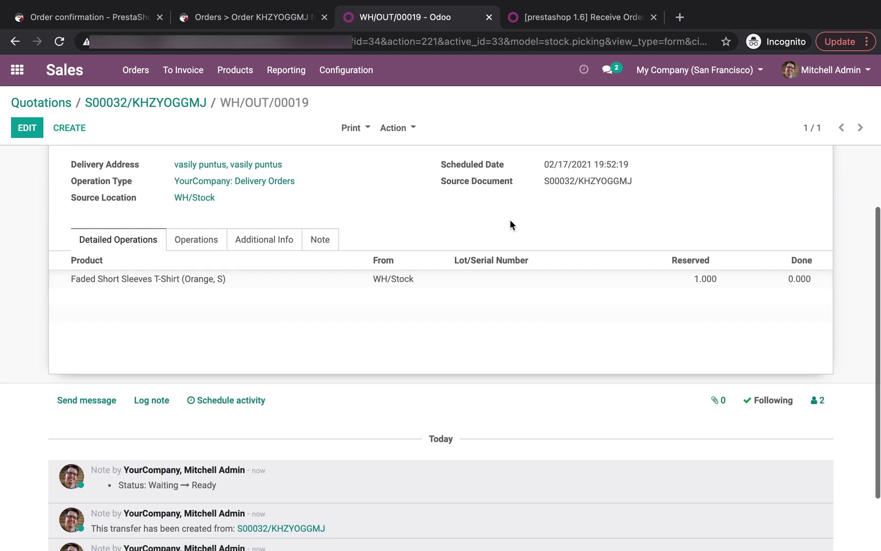
scroll(510, 220, up, 3)
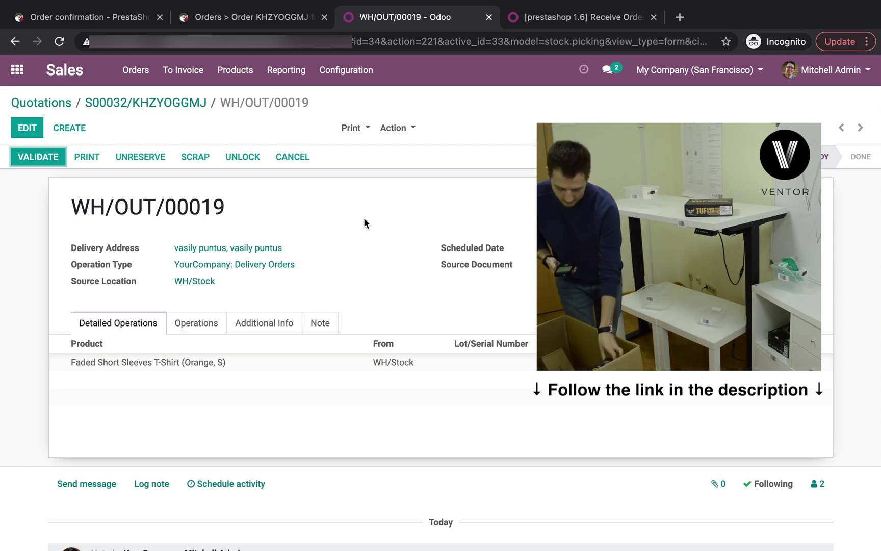
scroll(364, 218, down, 1)
scroll(363, 218, down, 3)
scroll(364, 218, up, 3)
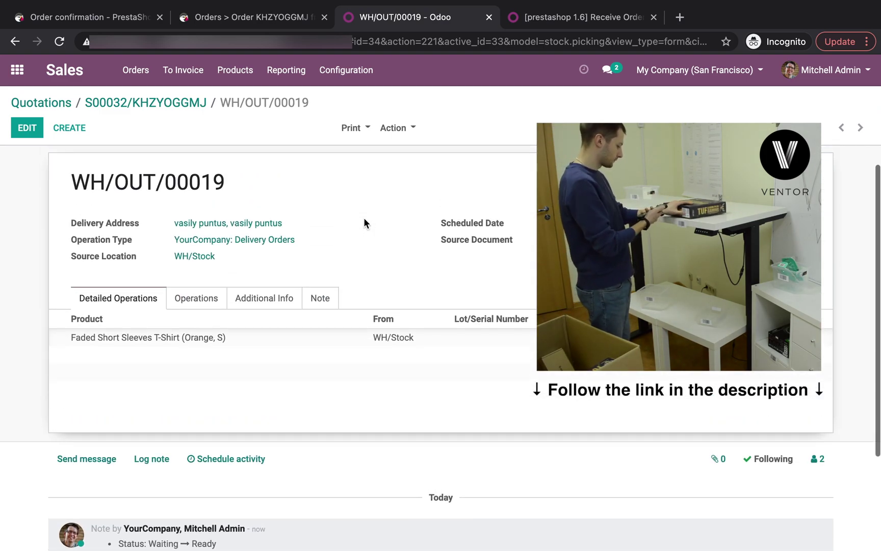
scroll(364, 218, down, 2)
scroll(364, 219, down, 1)
click(276, 191)
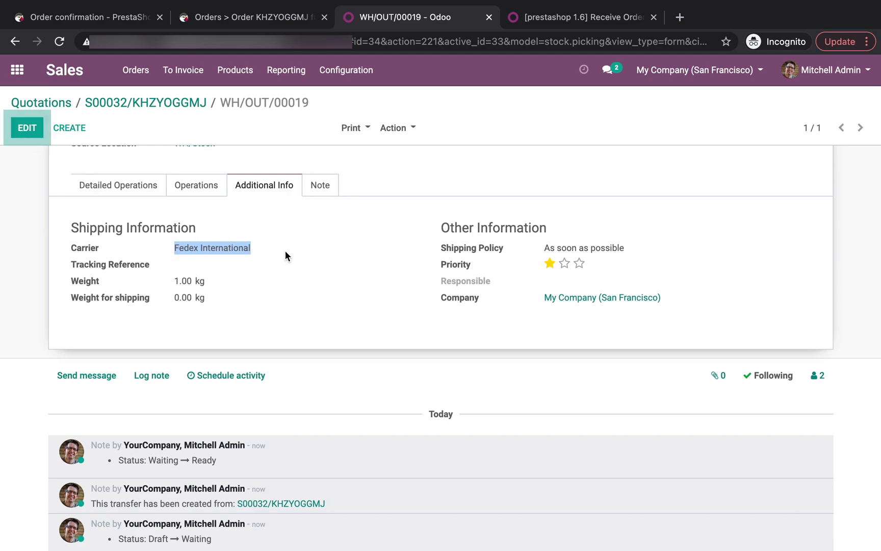
scroll(295, 250, up, 3)
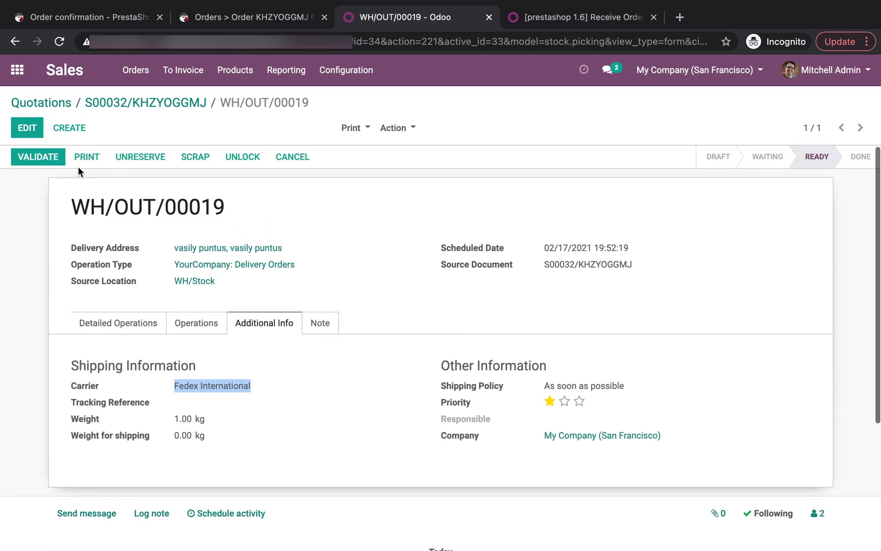
click(41, 155)
click(142, 195)
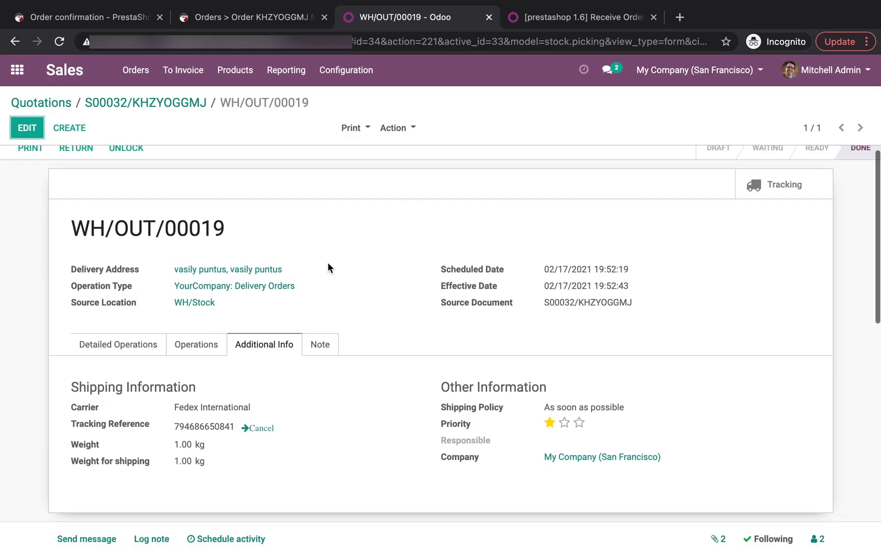
scroll(328, 261, down, 5)
scroll(328, 262, down, 4)
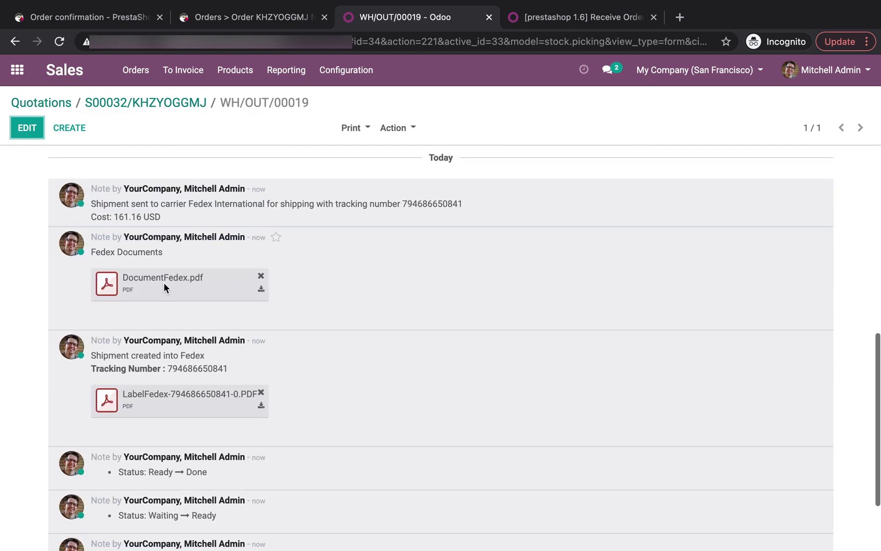
double_click(196, 368)
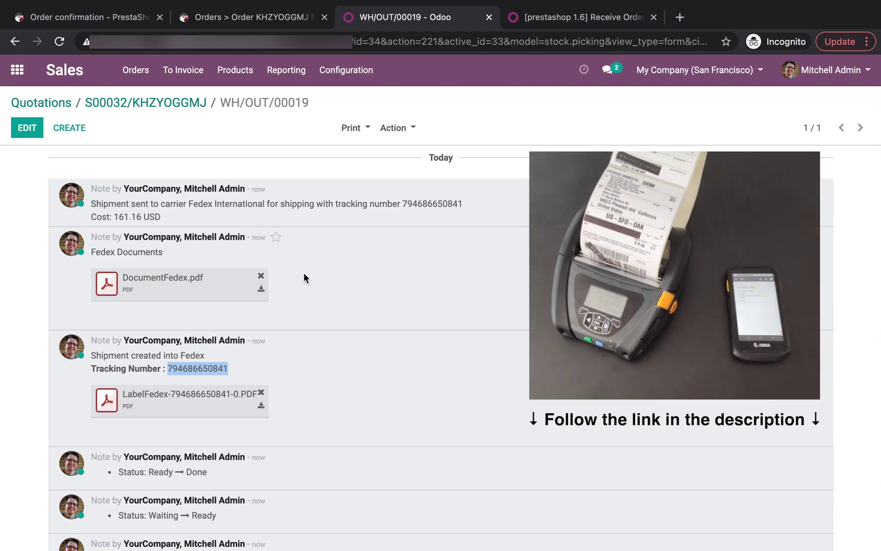
scroll(303, 273, up, 1)
scroll(303, 273, up, 2)
scroll(304, 273, up, 2)
scroll(304, 273, up, 1)
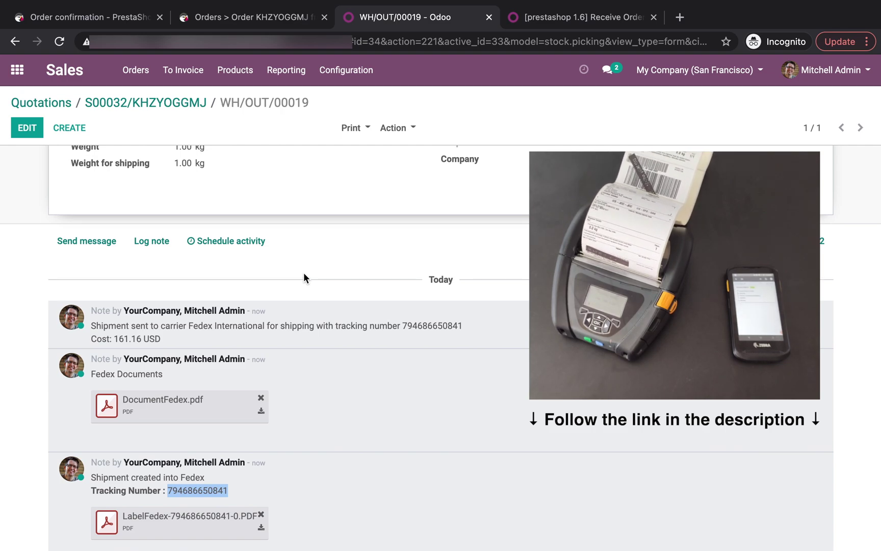
scroll(304, 277, up, 3)
scroll(303, 275, up, 3)
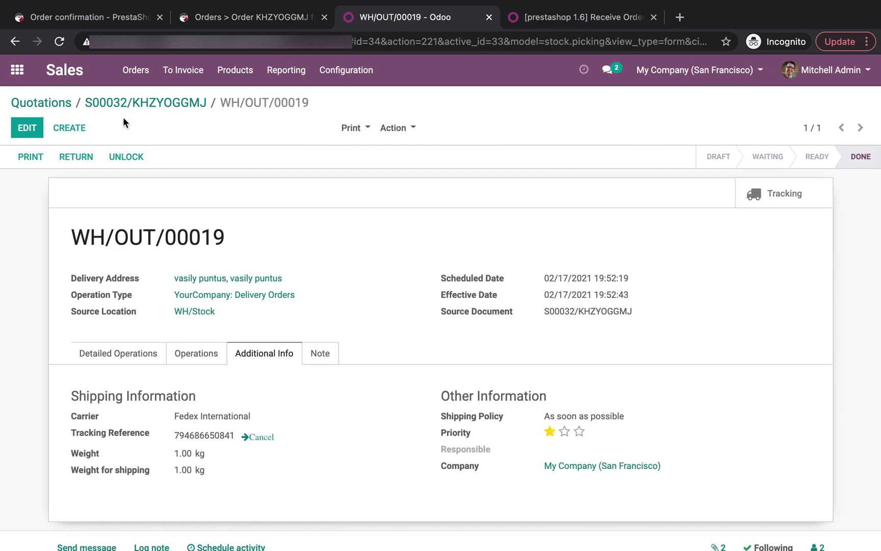
Back on S00032/KHZYOGGMJ, edit the Sub Status to Delivered and save.
click(148, 102)
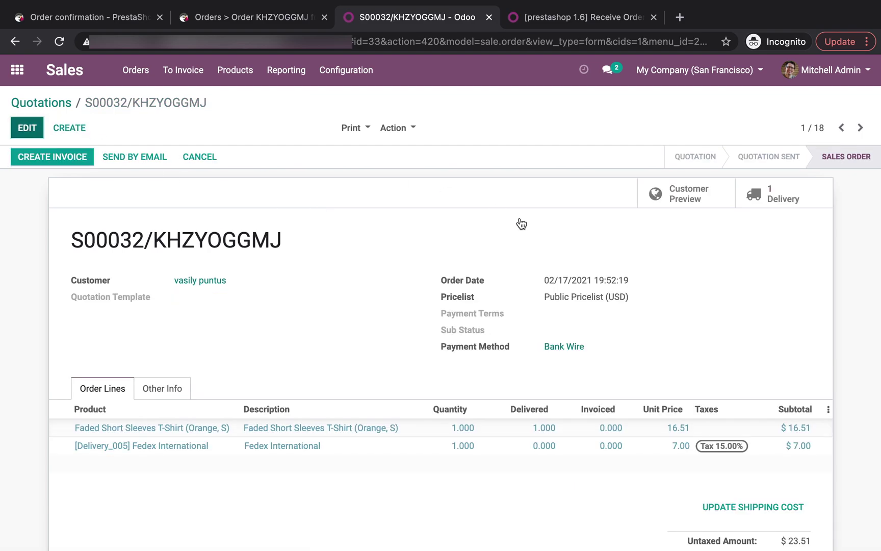
key(alt+a)
click(558, 351)
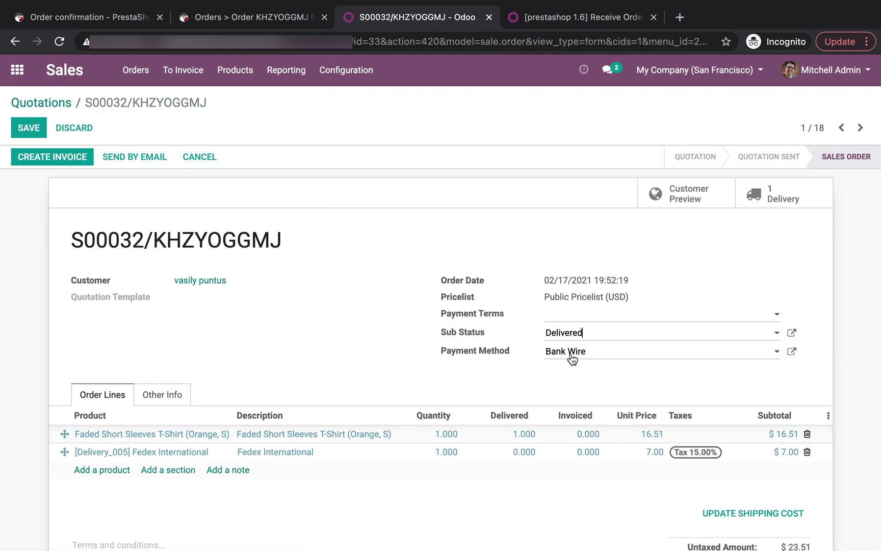
click(28, 130)
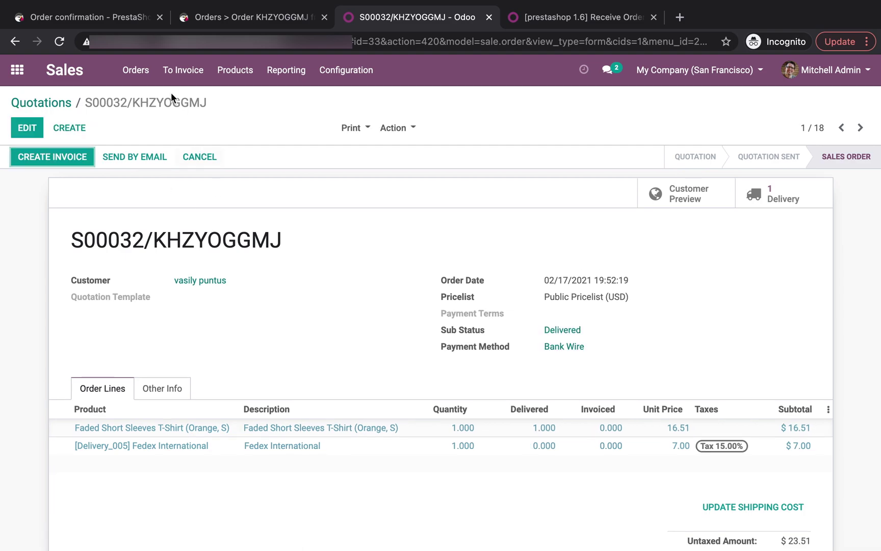
Open the customer's order history on the PrestaShop storefront.
click(111, 19)
scroll(240, 132, up, 3)
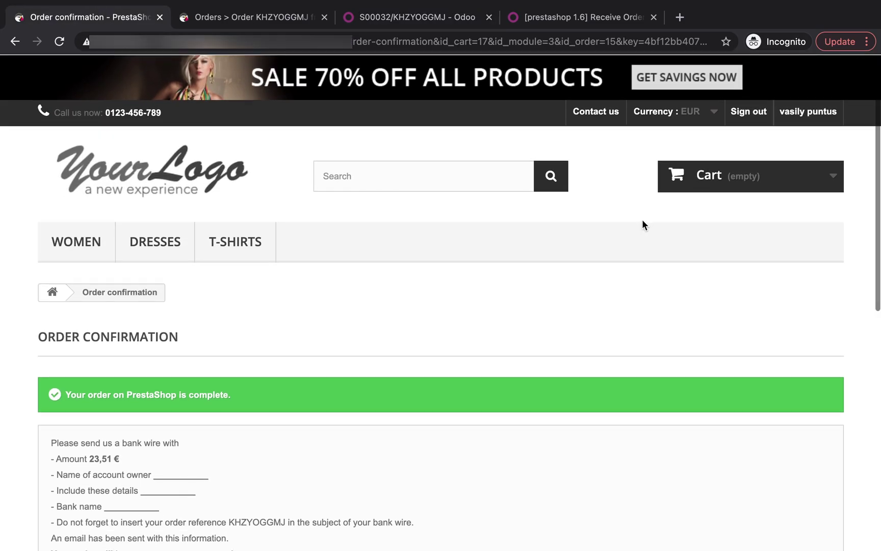
click(796, 121)
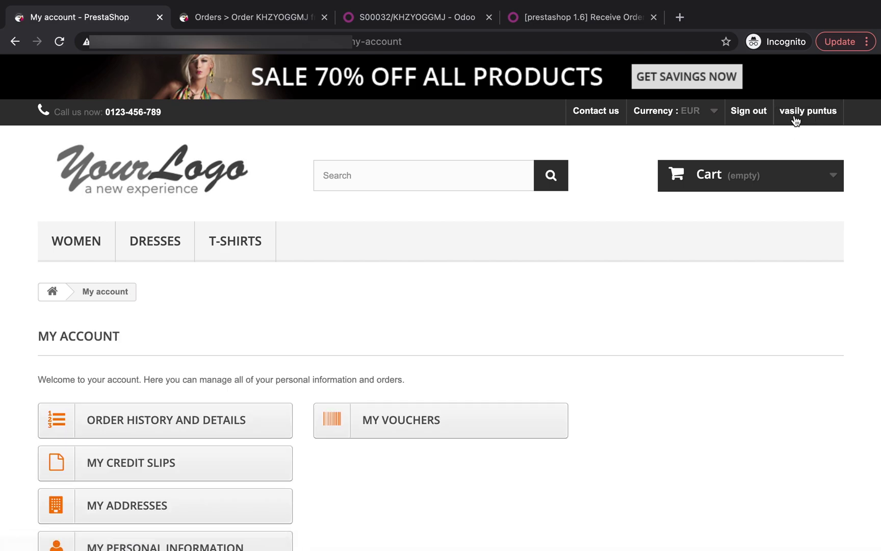
click(185, 426)
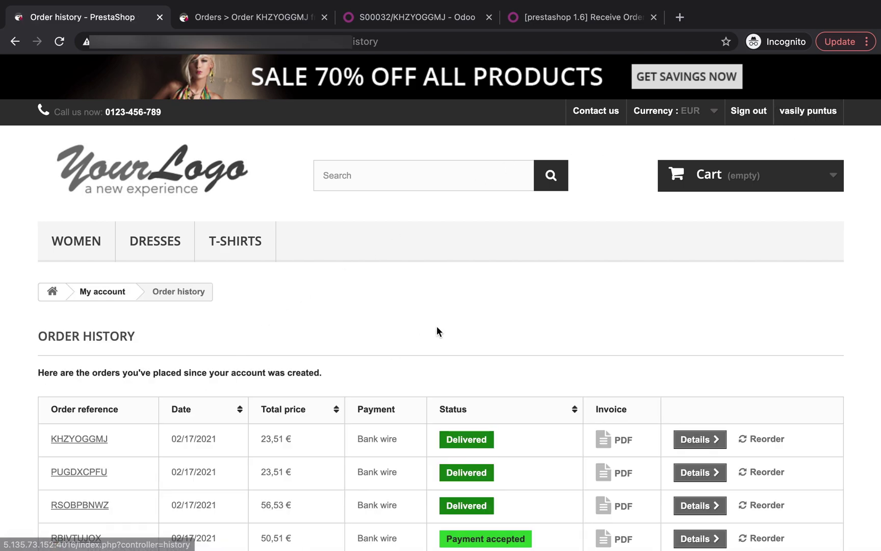
scroll(439, 322, down, 1)
scroll(439, 322, down, 3)
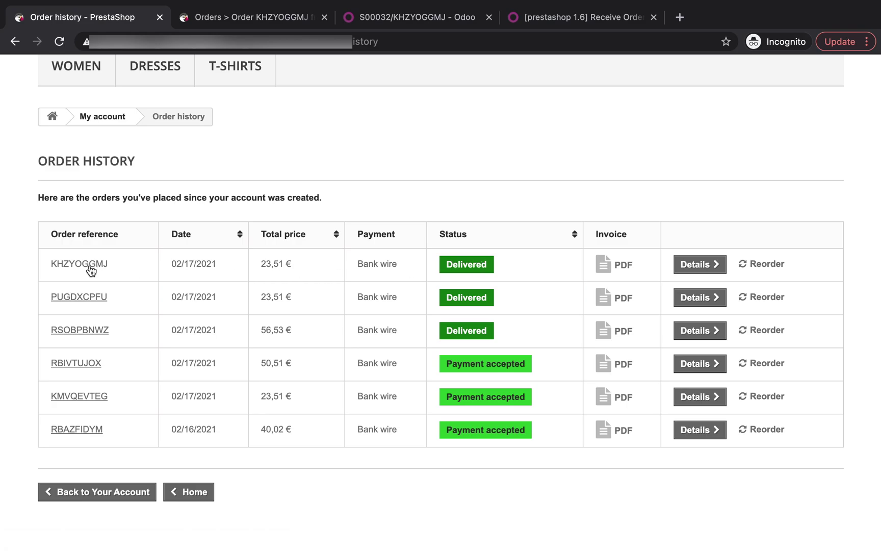
click(91, 267)
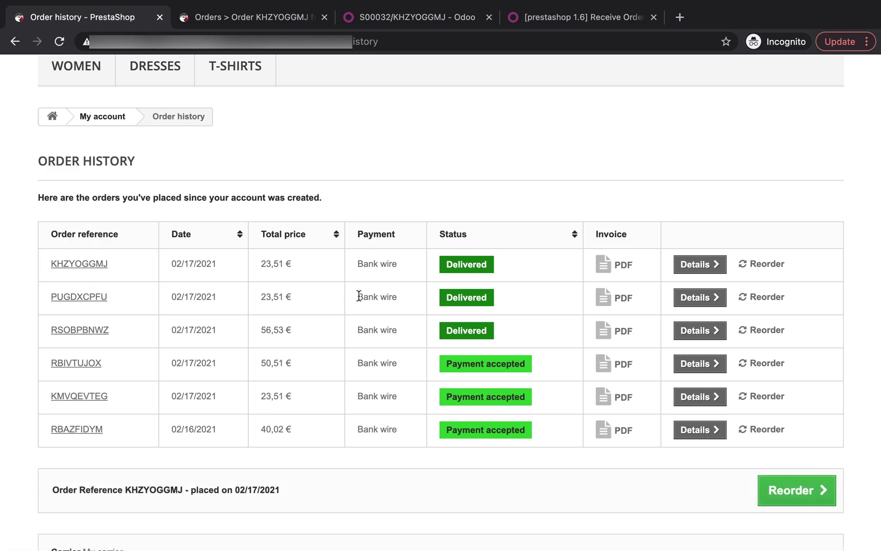
scroll(358, 295, down, 5)
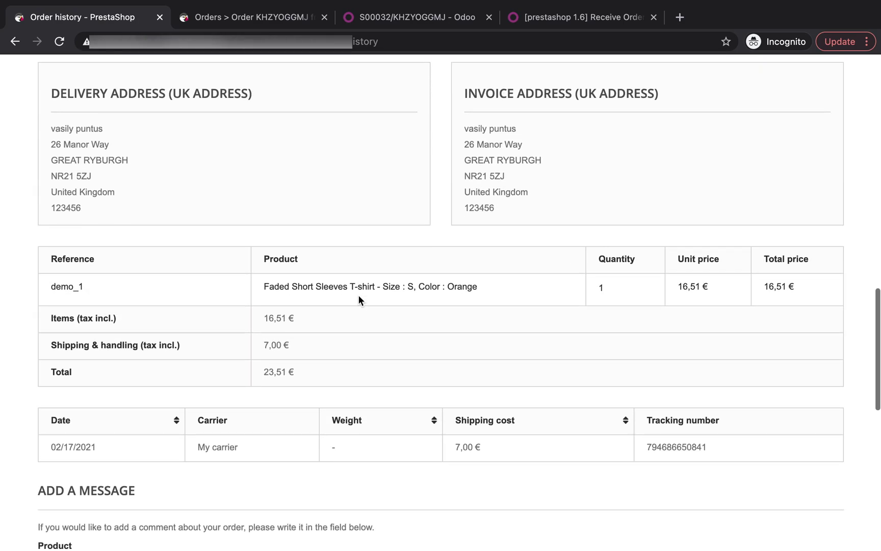
scroll(422, 310, down, 2)
double_click(663, 362)
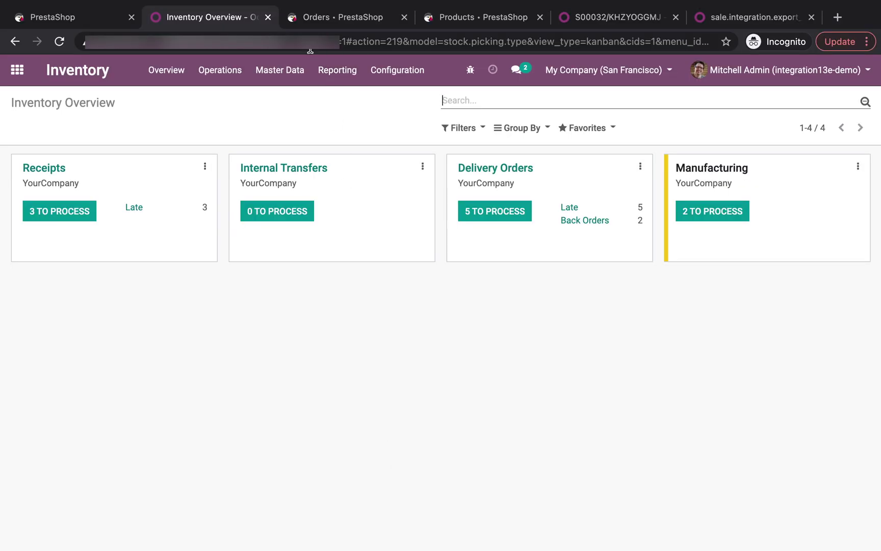
Create a new product named 'Ventor test' from Master Data > Products.
click(275, 71)
click(281, 103)
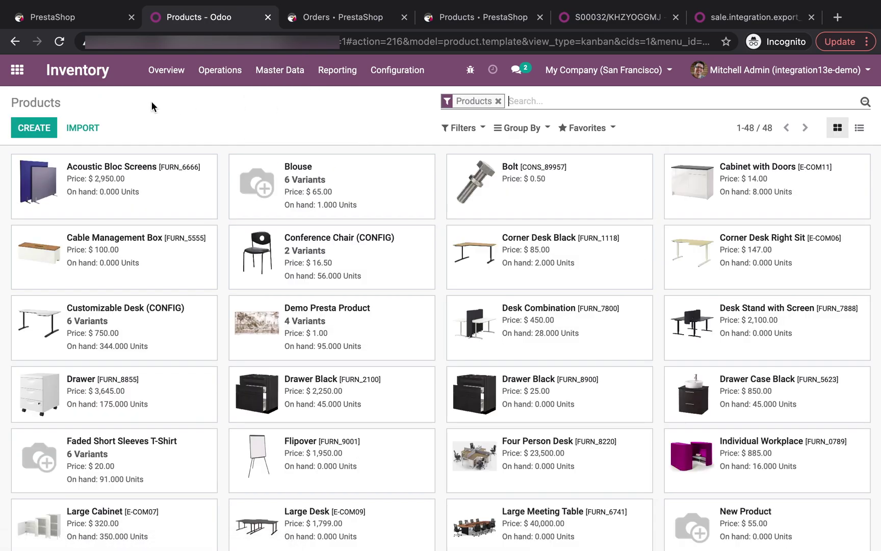
click(34, 128)
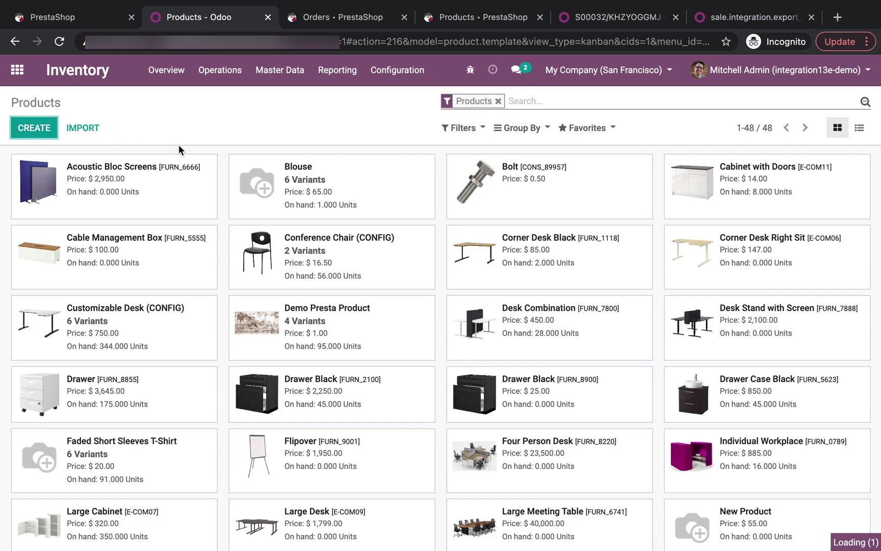
text(Ventor test)
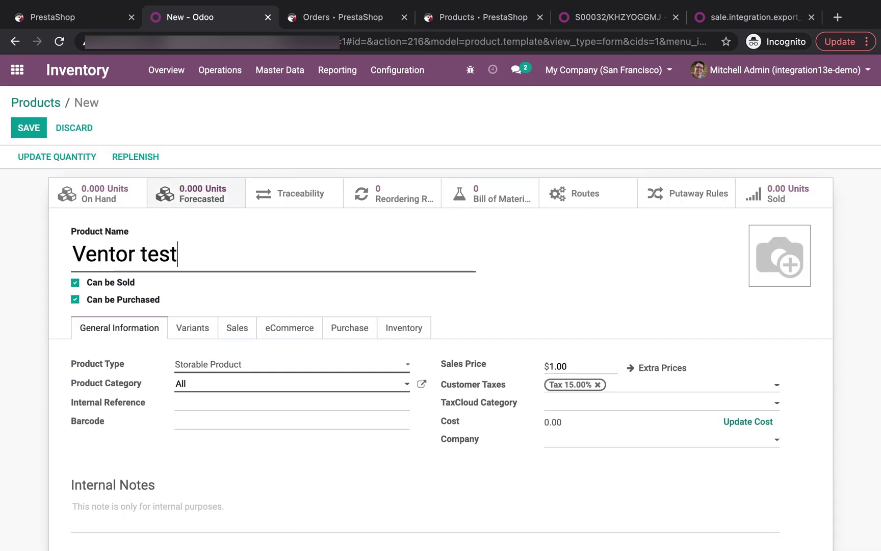
Set the black Ventor V logo as the product image.
click(759, 237)
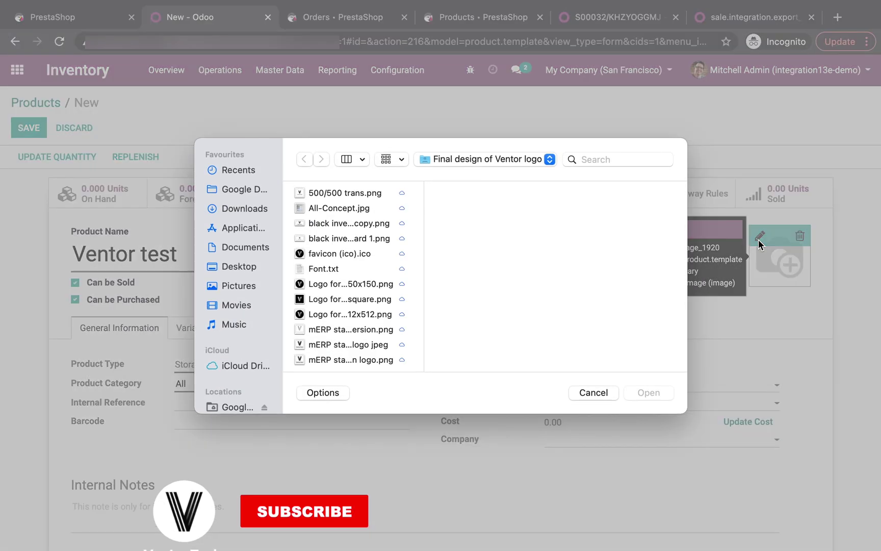
click(357, 300)
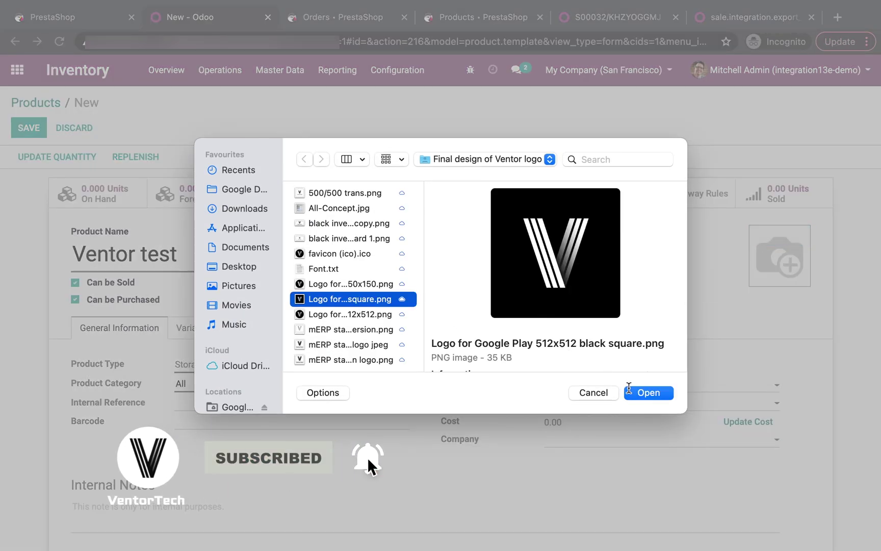
click(630, 392)
scroll(497, 344, down, 2)
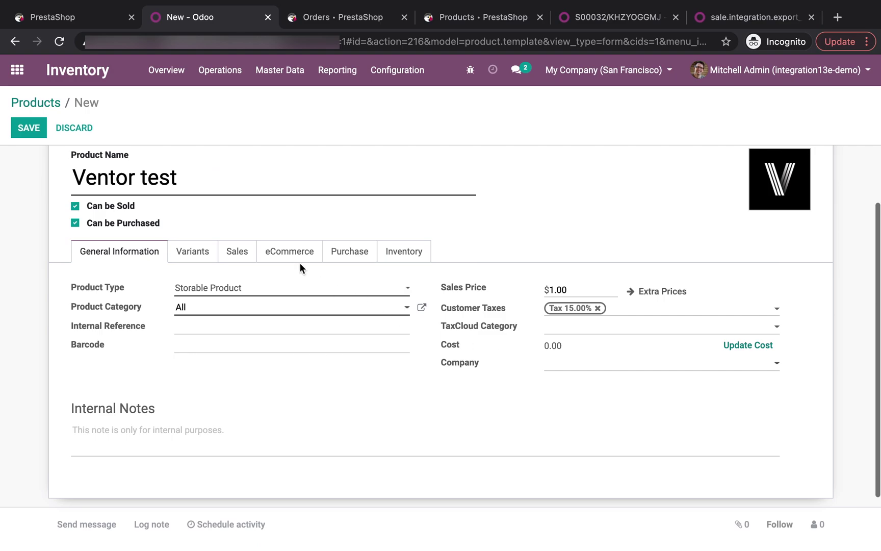
Fill the eCommerce meta title and description with test text and short description 'test Short Description'.
click(298, 253)
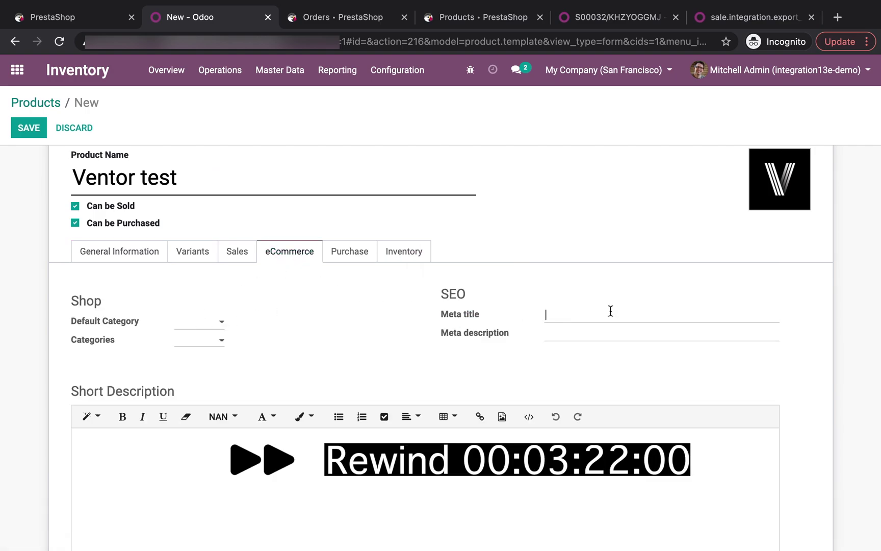
text(test Meta title)
click(493, 335)
text(ta title)
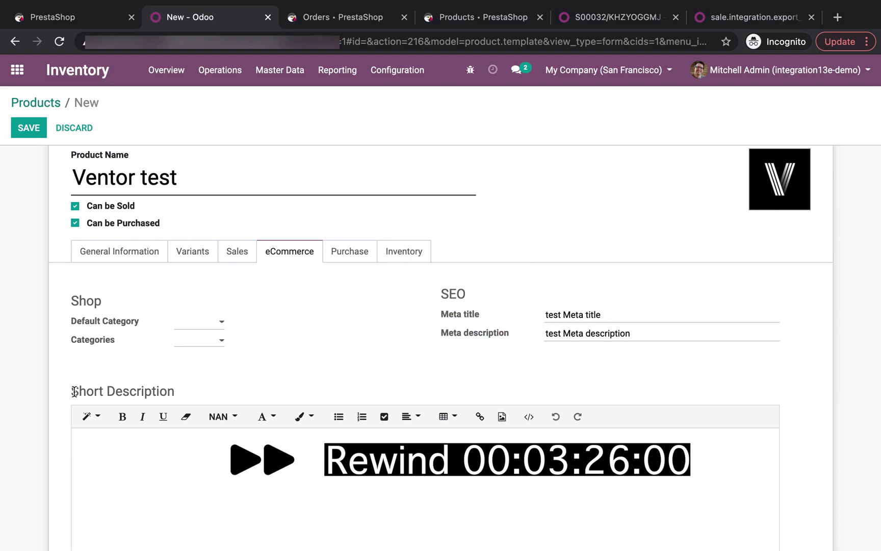
drag(74, 391, 172, 389)
click(157, 474)
text(test Short Description)
scroll(464, 310, down, 1)
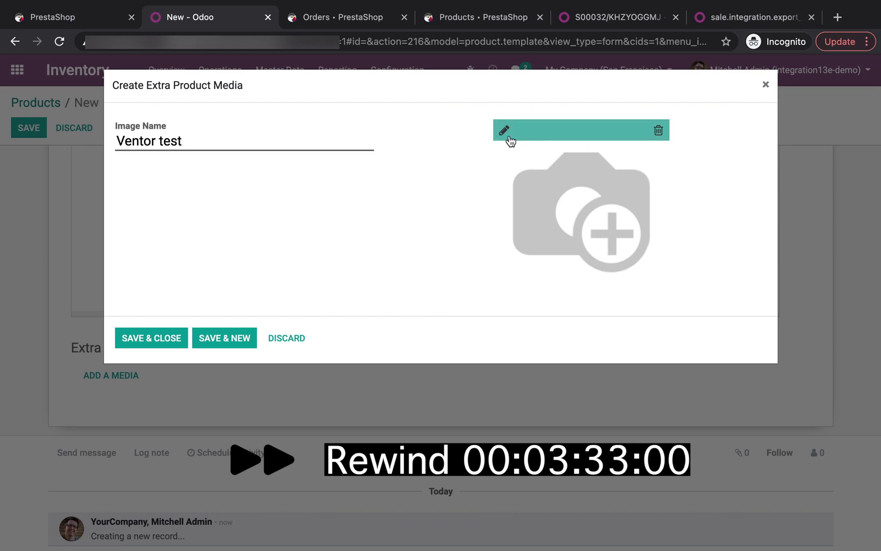
text(Ventor test)
Add the Google Play logo PNG as extra product media.
click(504, 131)
click(334, 315)
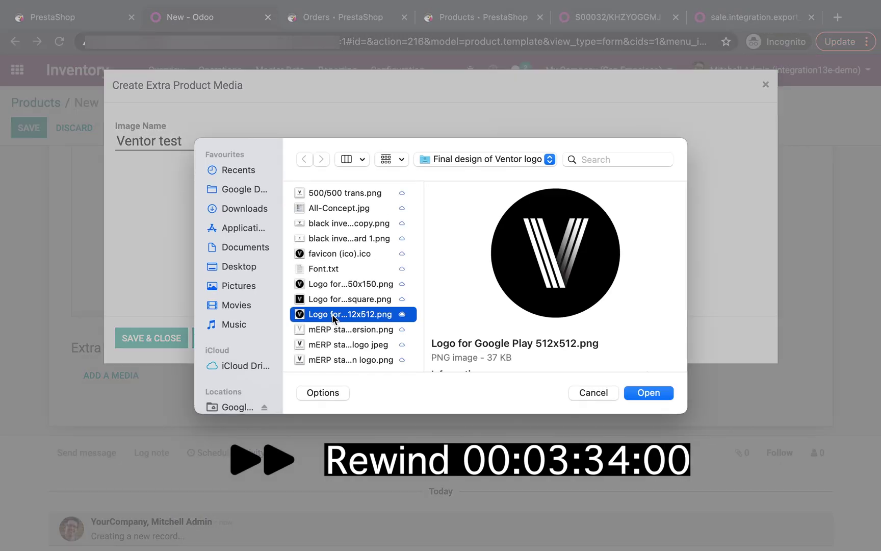
click(648, 393)
click(153, 510)
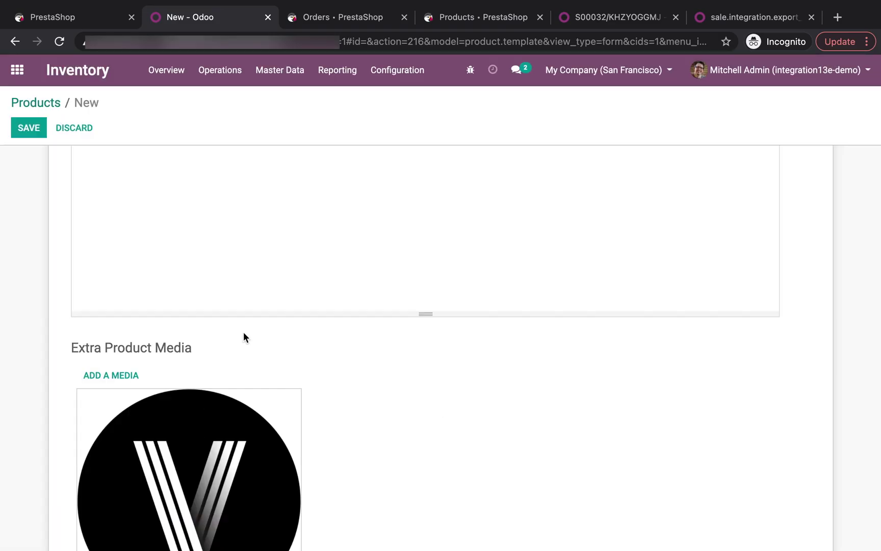
Save the Ventor test product and switch to the PrestaShop storefront.
scroll(243, 331, up, 10)
click(31, 131)
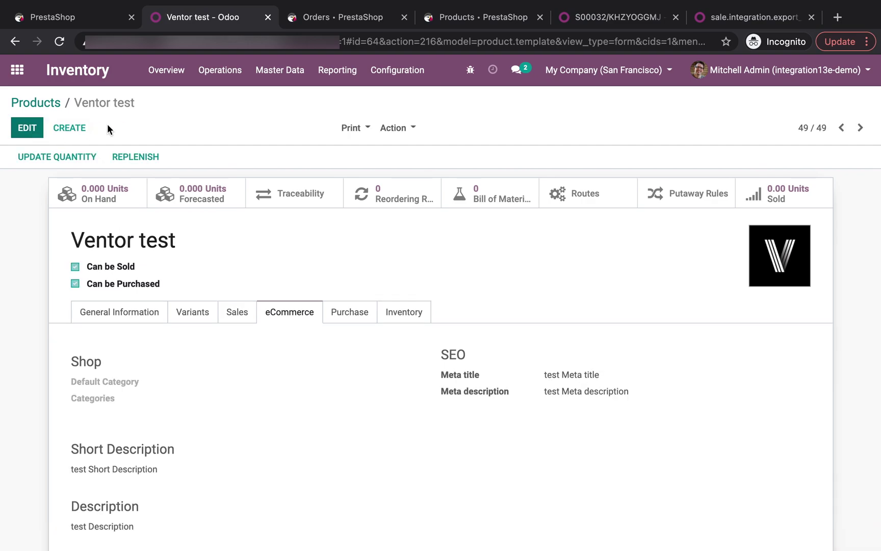
click(54, 17)
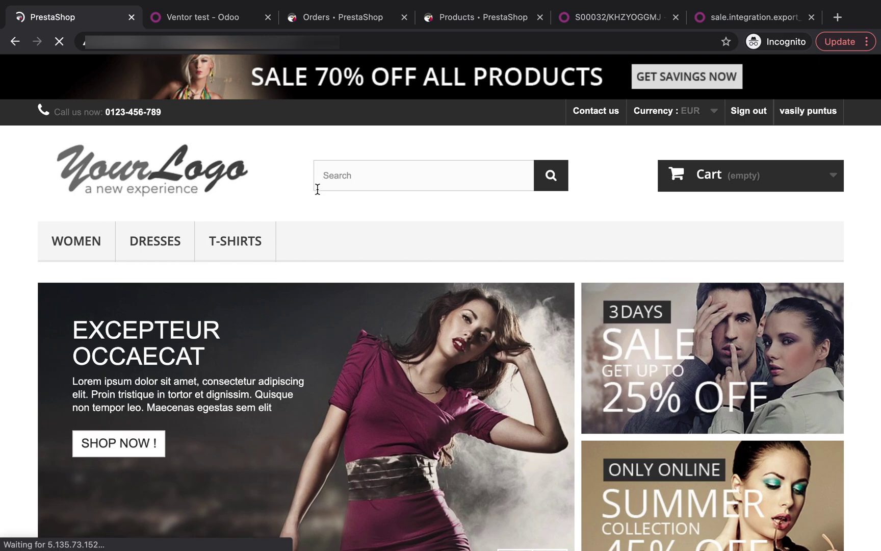
Open Ventor test from New Arrivals and review its two V logos, short description and out-of-stock notice.
scroll(318, 189, down, 9)
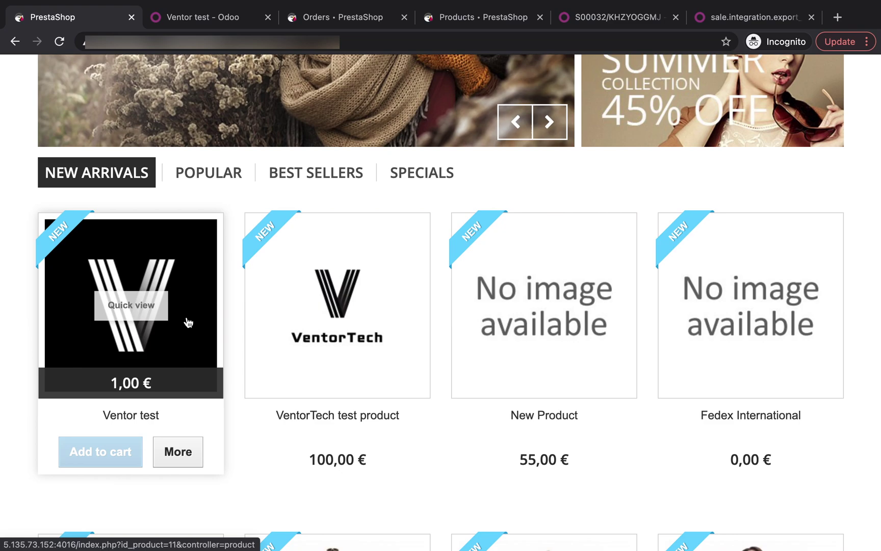
click(187, 321)
scroll(453, 327, down, 5)
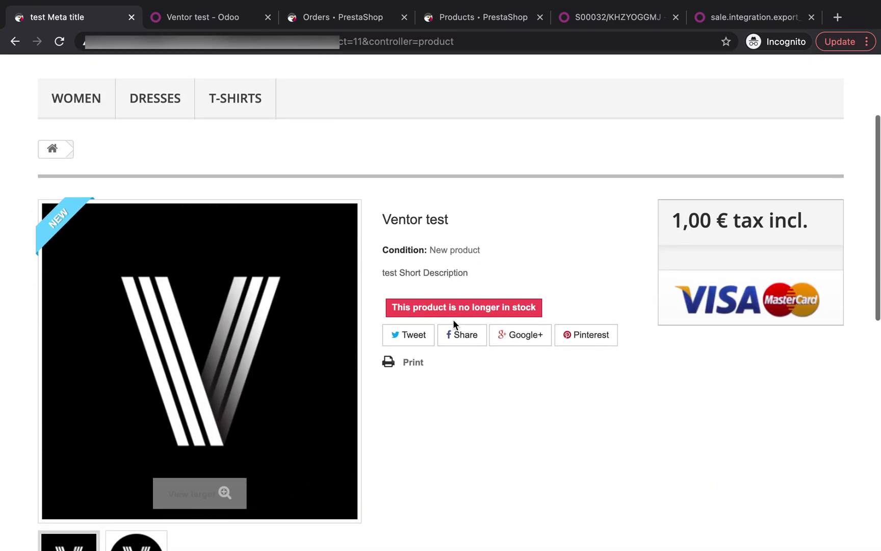
scroll(592, 379, up, 1)
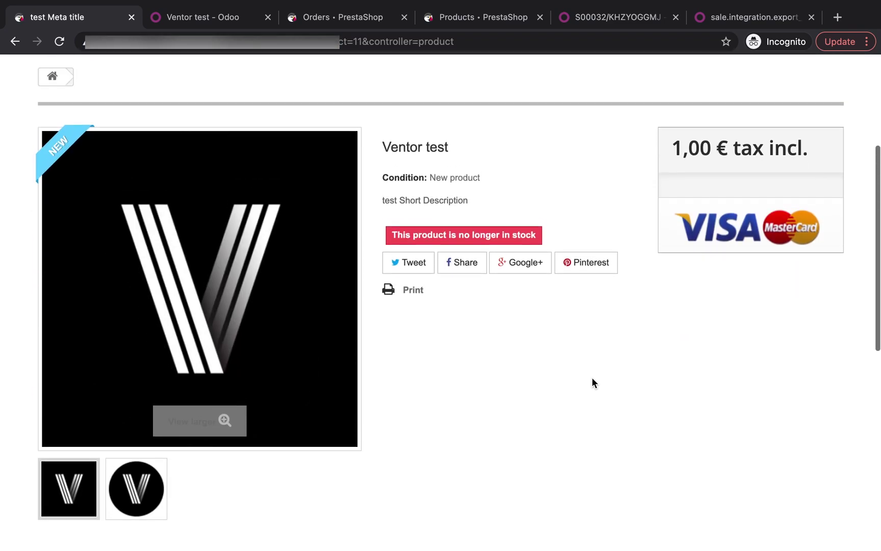
scroll(592, 379, up, 3)
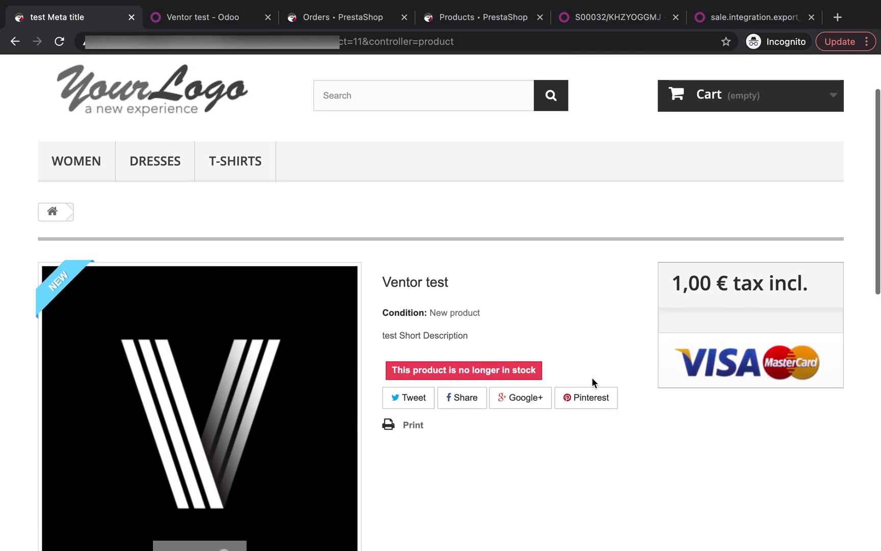
scroll(592, 379, up, 2)
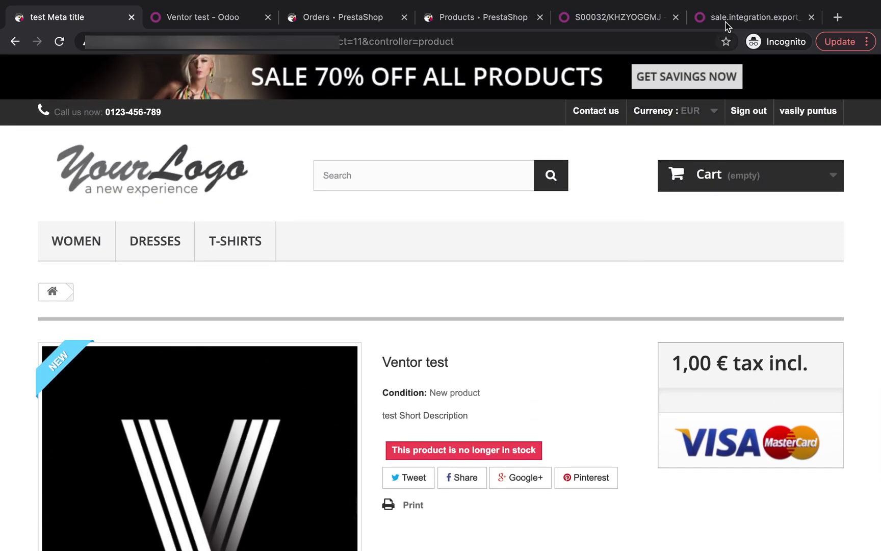
click(729, 21)
Add a 100-unit on-hand quantity for Ventor test at location WH/Stock/Saleable/Old Stock.
click(232, 21)
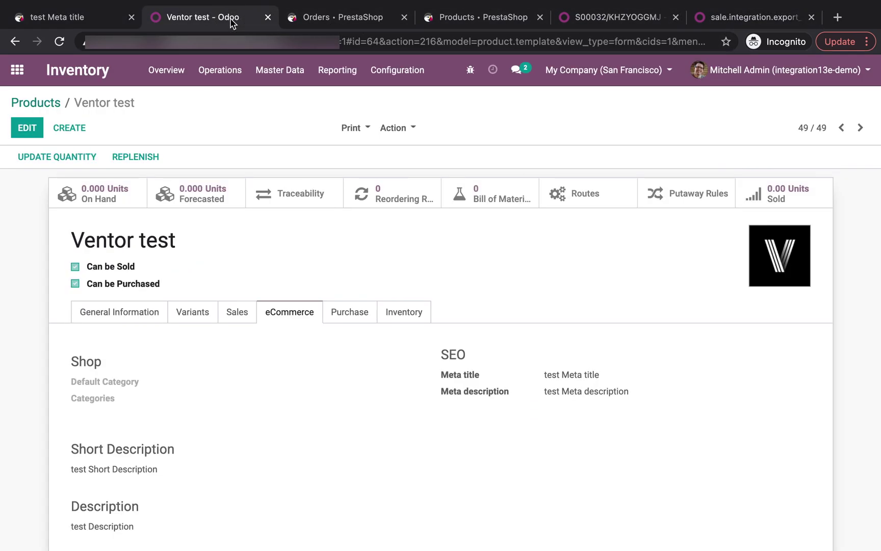
click(113, 198)
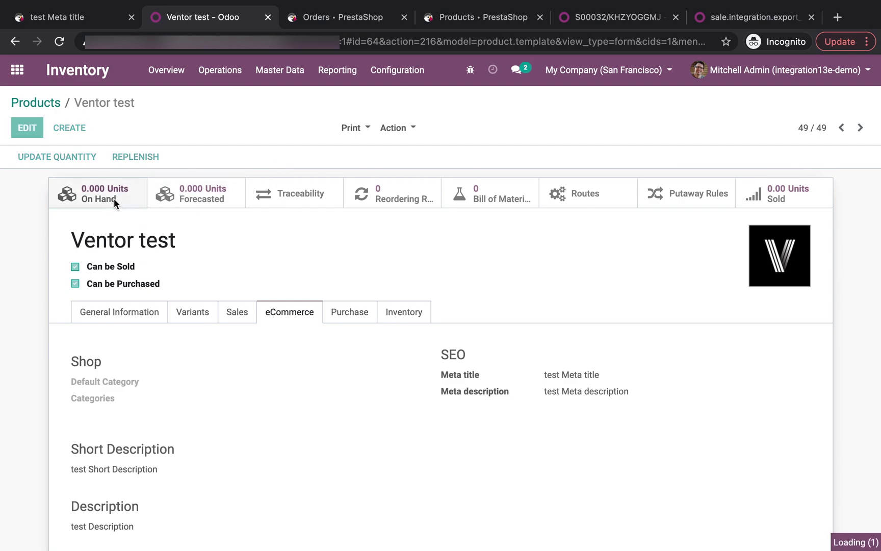
click(41, 138)
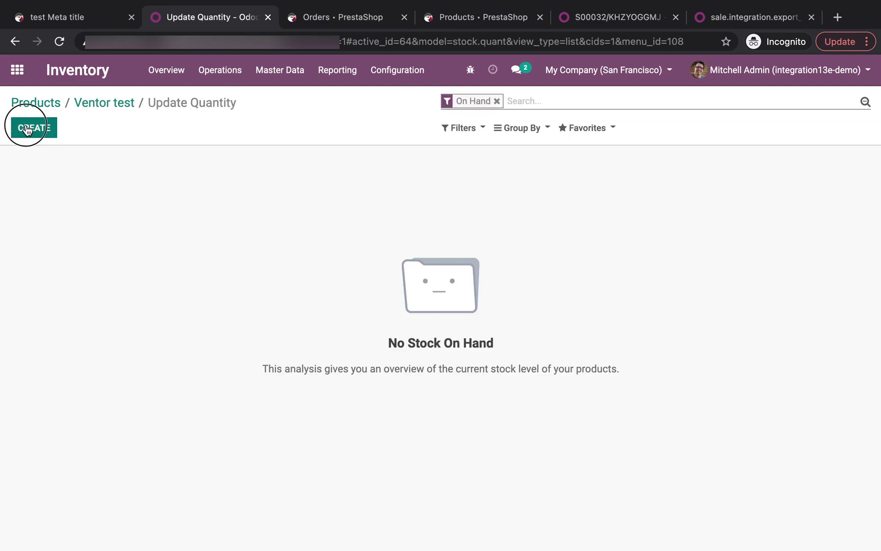
click(247, 196)
text(o)
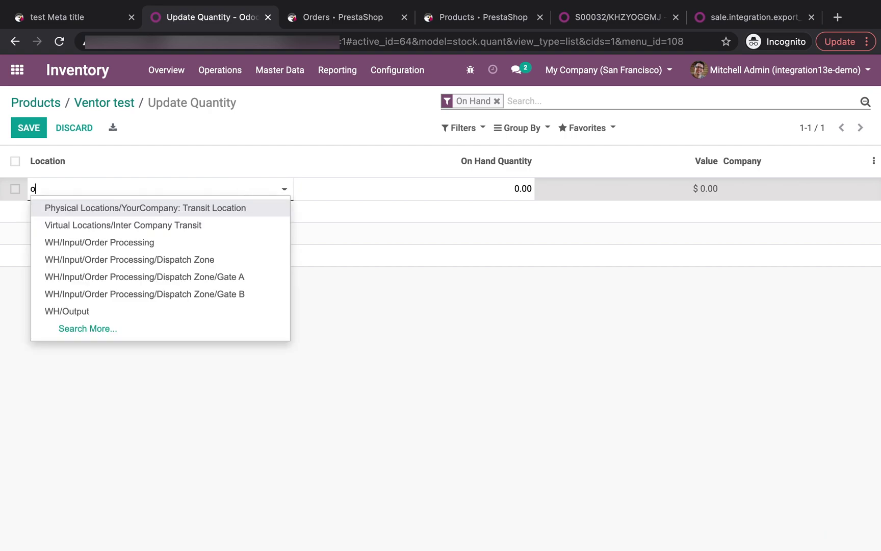
text(ld)
click(153, 212)
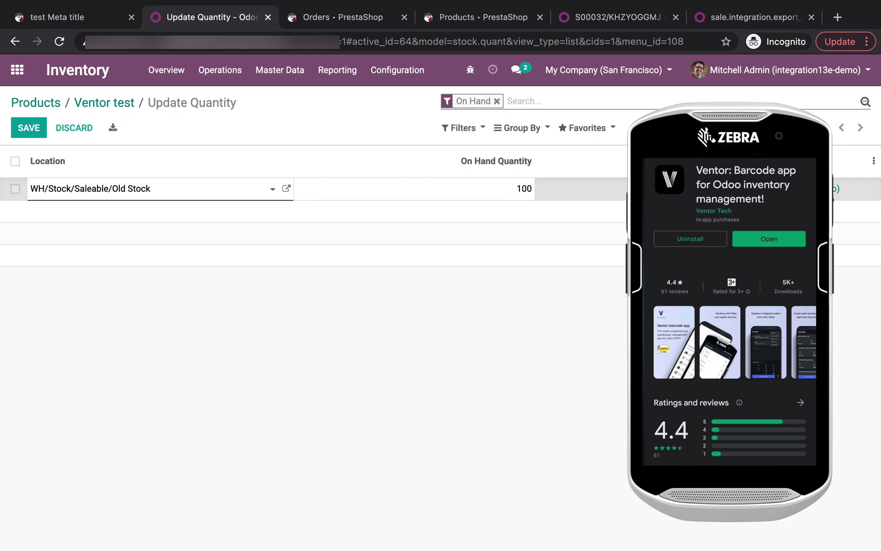
click(30, 129)
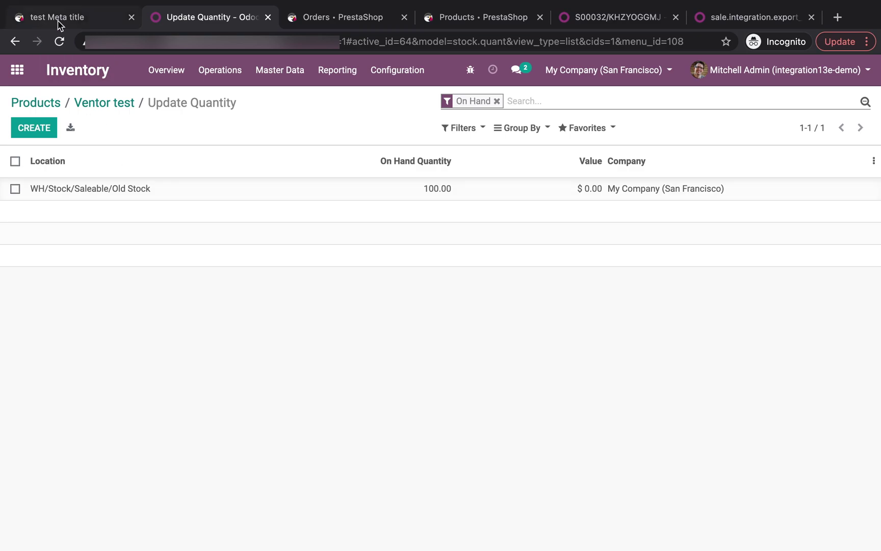
Reload the Ventor test store page to confirm it now shows 100 items in stock.
click(84, 20)
key(super+r)
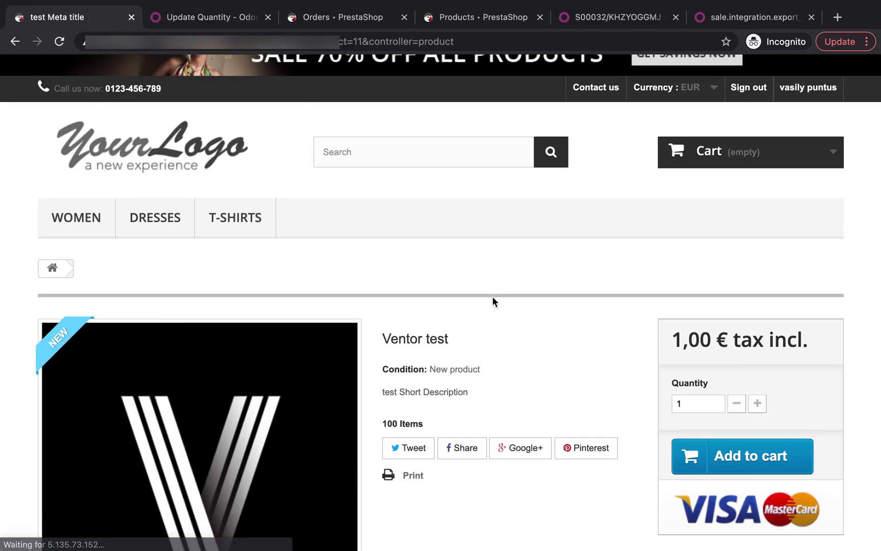
scroll(492, 296, down, 5)
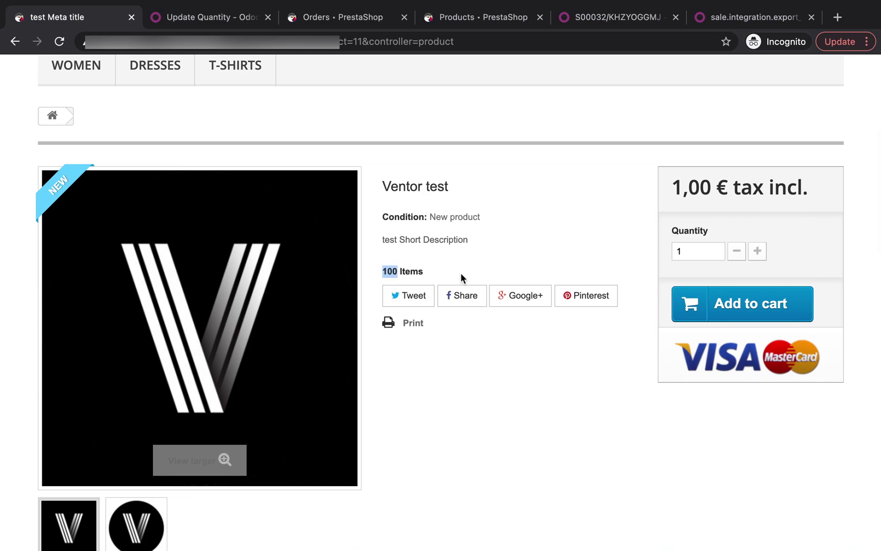
scroll(460, 276, down, 2)
Highlight the product name, short description and full description on the Ventor test page.
double_click(403, 128)
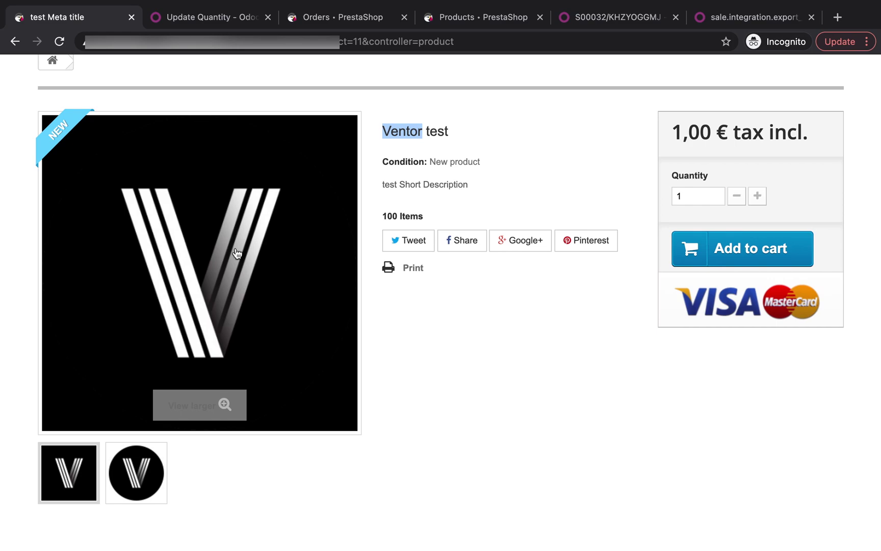
scroll(424, 296, down, 2)
scroll(424, 296, up, 1)
double_click(425, 146)
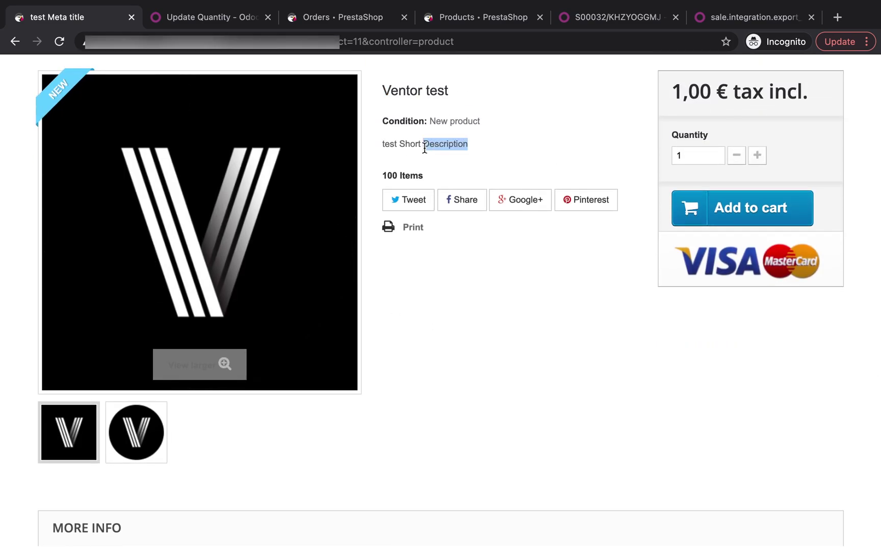
scroll(425, 148, down, 5)
double_click(80, 340)
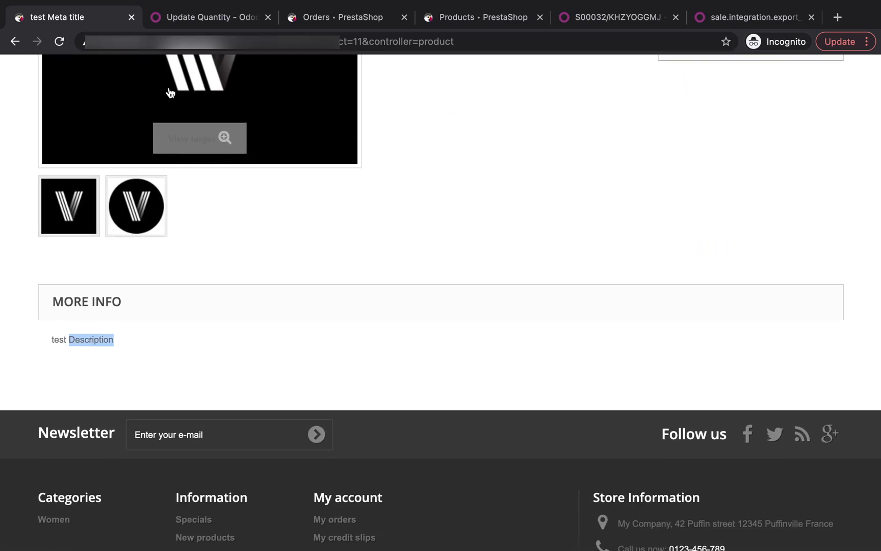
click(316, 20)
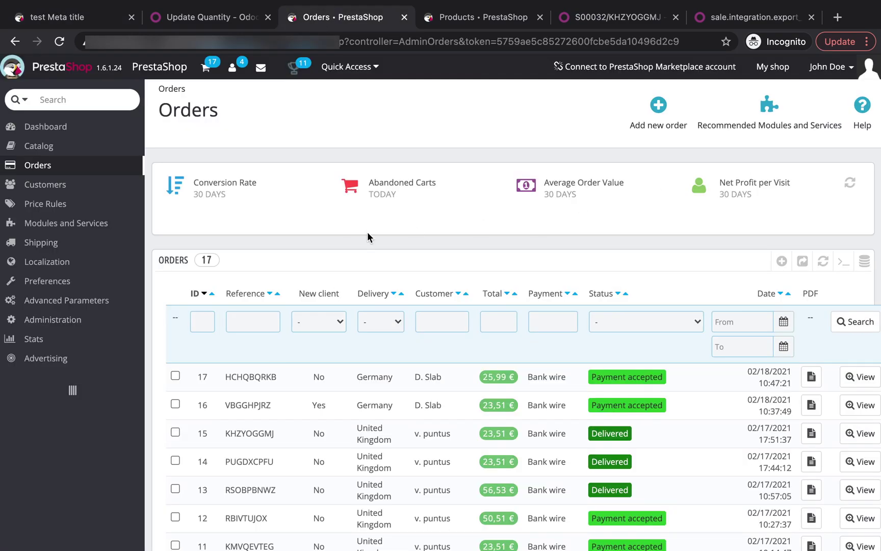
Open Ventor test (product 11, 1,00 €, 100 in stock) for editing from Catalog > Products.
click(39, 146)
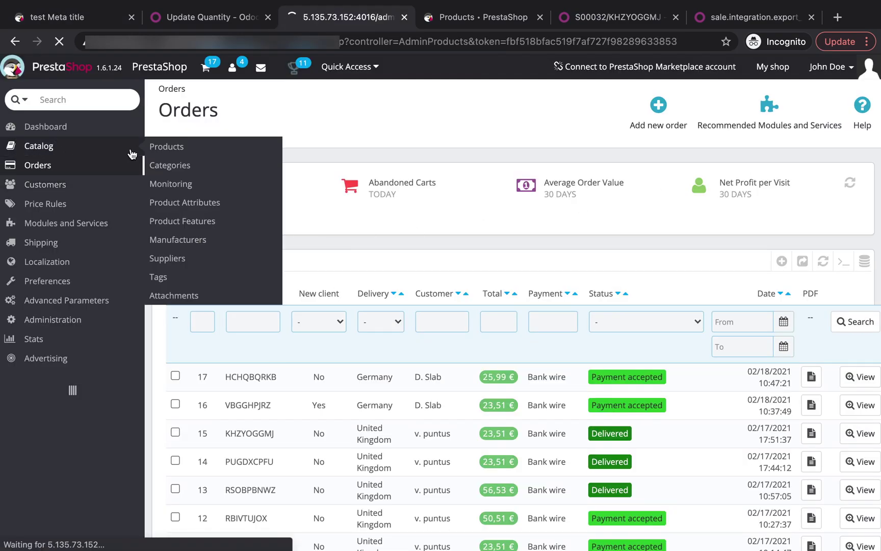
scroll(269, 296, down, 8)
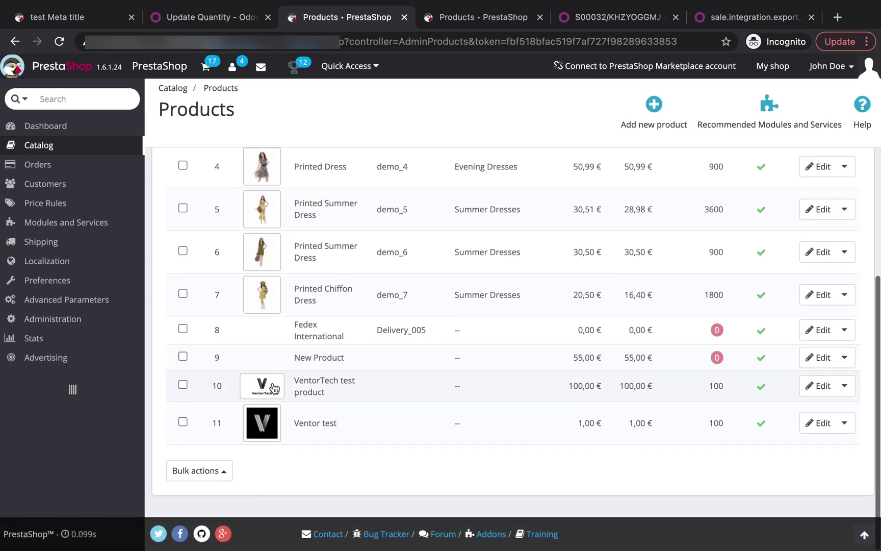
click(266, 431)
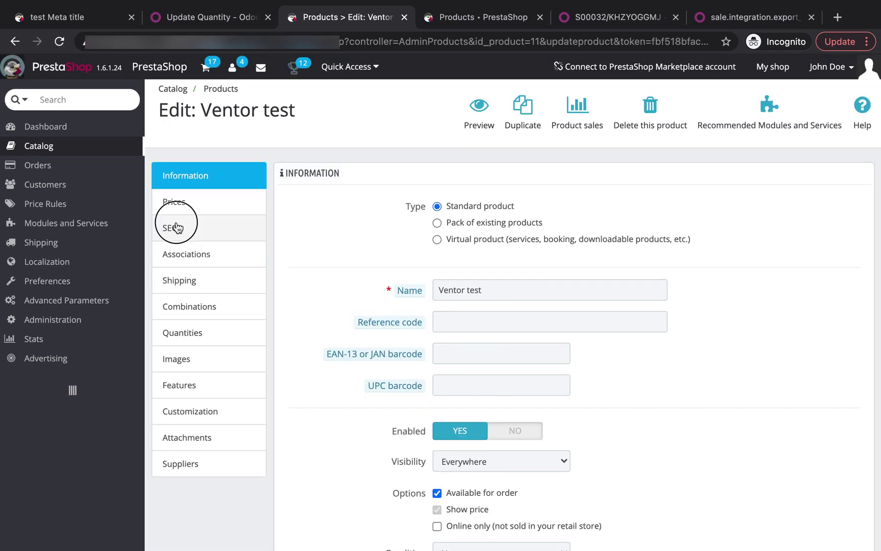